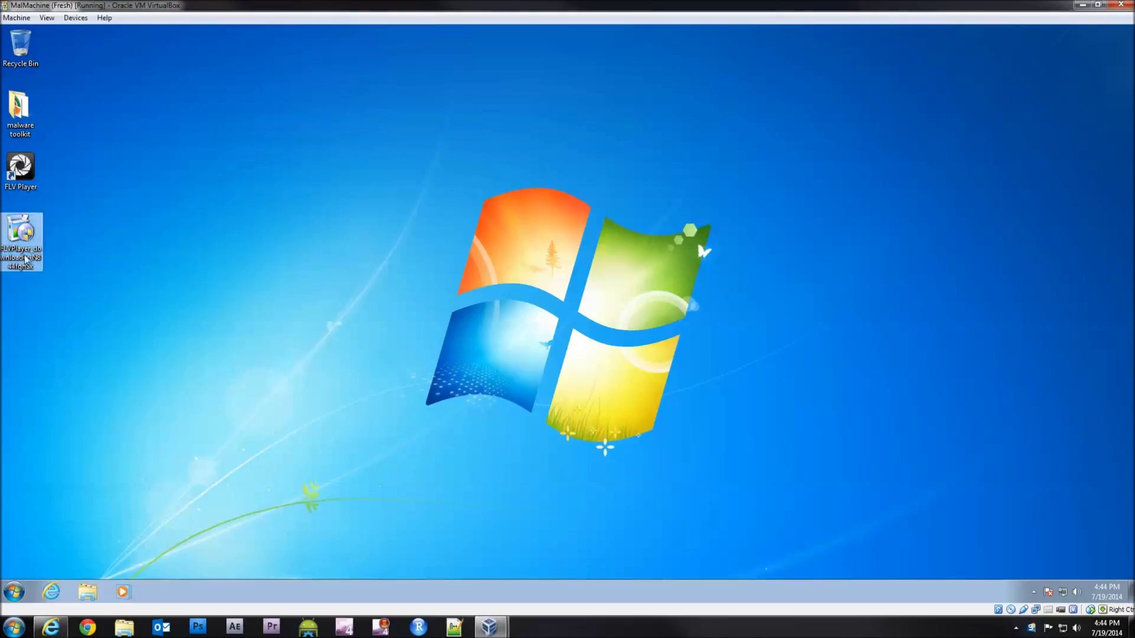
Move the FLVPlayer downloader icon beside the Recycle Bin and return it to its place below the FLV Player shortcut
{"action": "left_click", "coordinate": [285, 297]}
{"action": "mouse_move", "coordinate": [20, 241]}
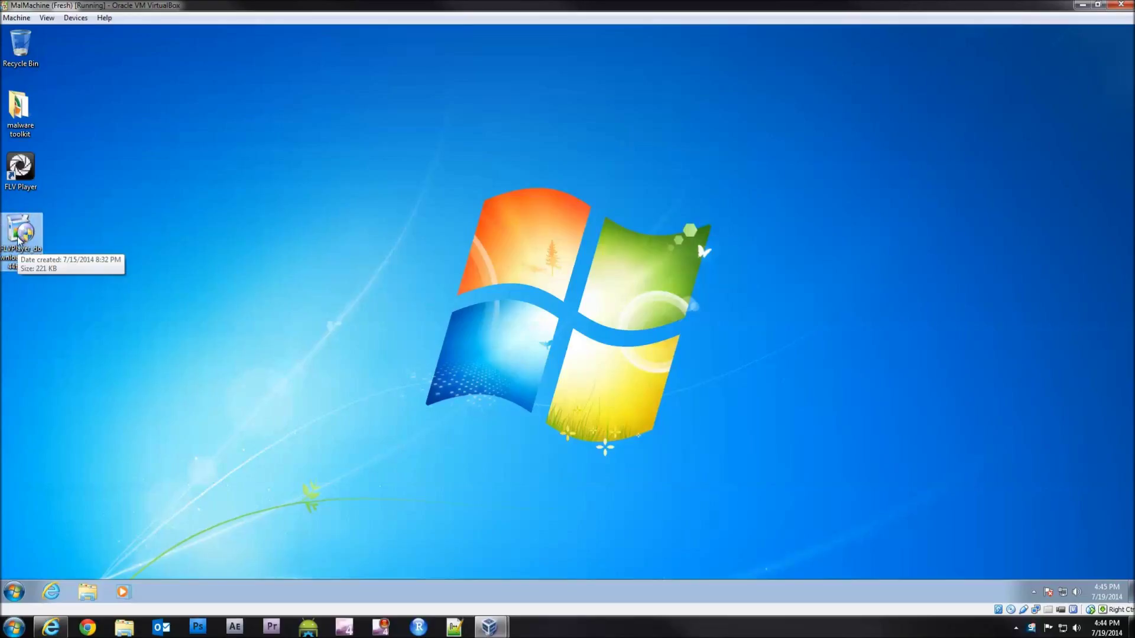
{"action": "left_click_drag", "start_coordinate": [20, 241], "coordinate": [68, 122]}
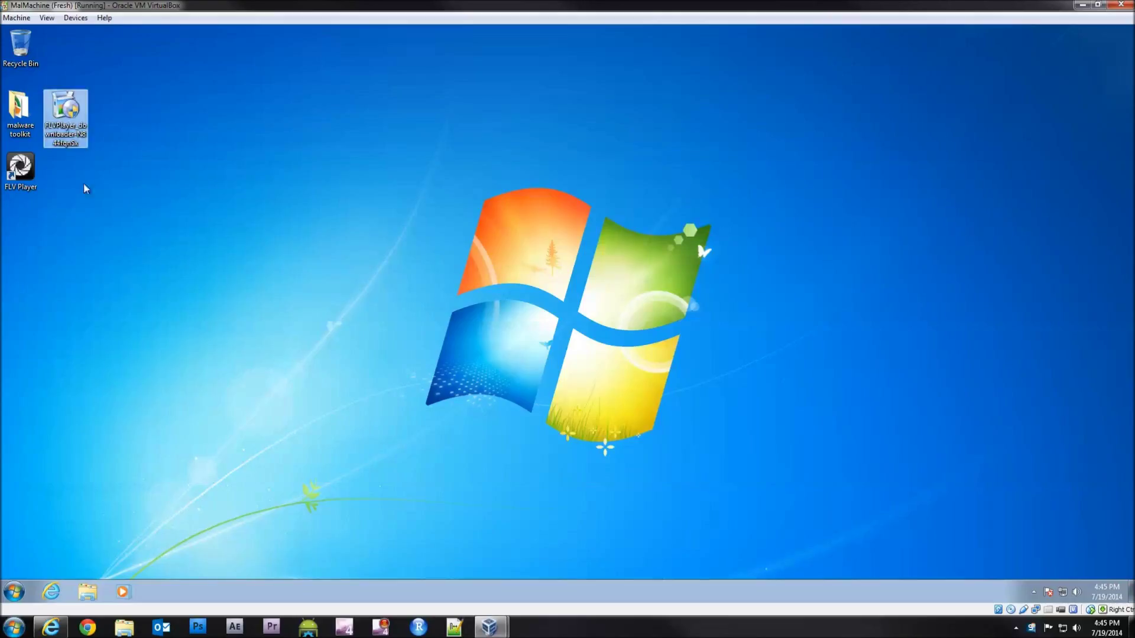
{"action": "left_click", "coordinate": [144, 261]}
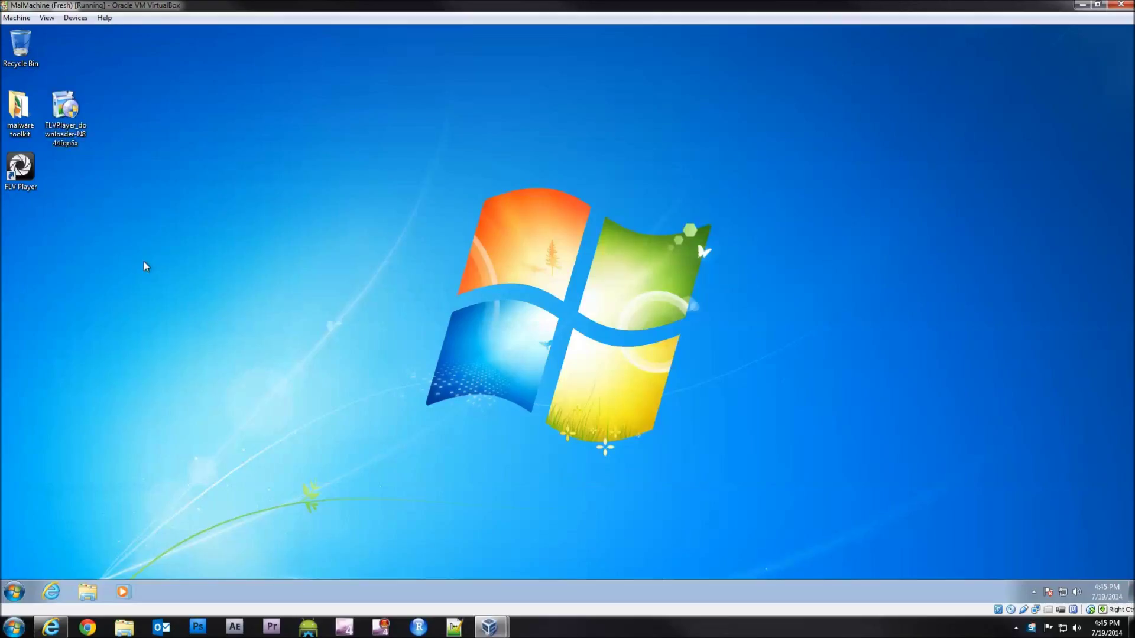
{"action": "left_click_drag", "start_coordinate": [65, 115], "coordinate": [62, 55]}
{"action": "left_click", "coordinate": [97, 163]}
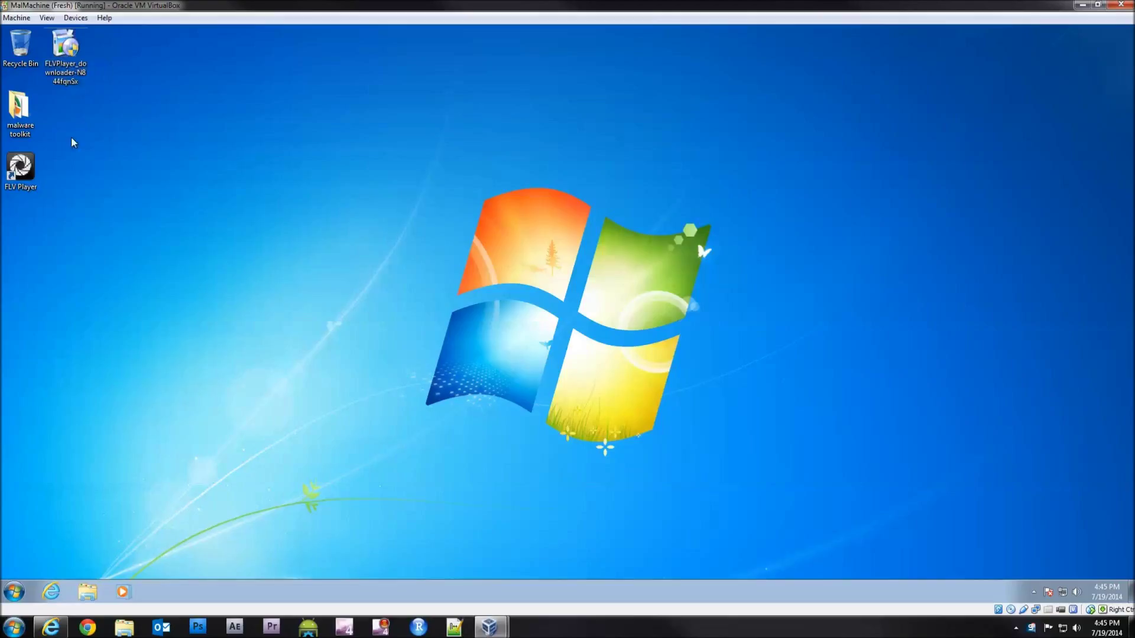
{"action": "left_click", "coordinate": [30, 172]}
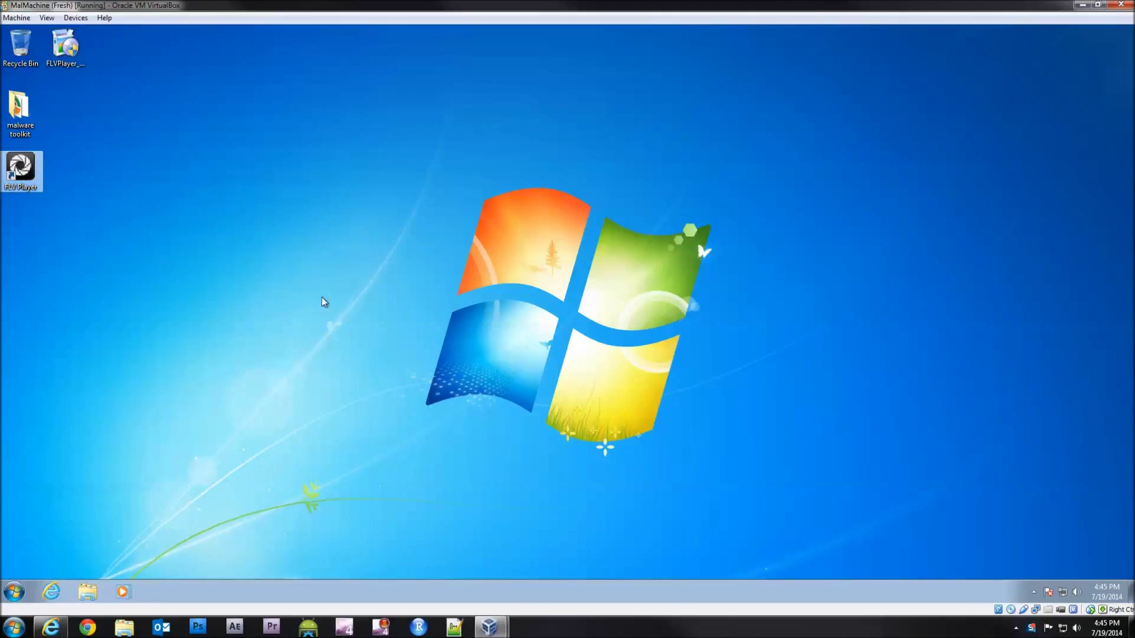
{"action": "left_click", "coordinate": [324, 440]}
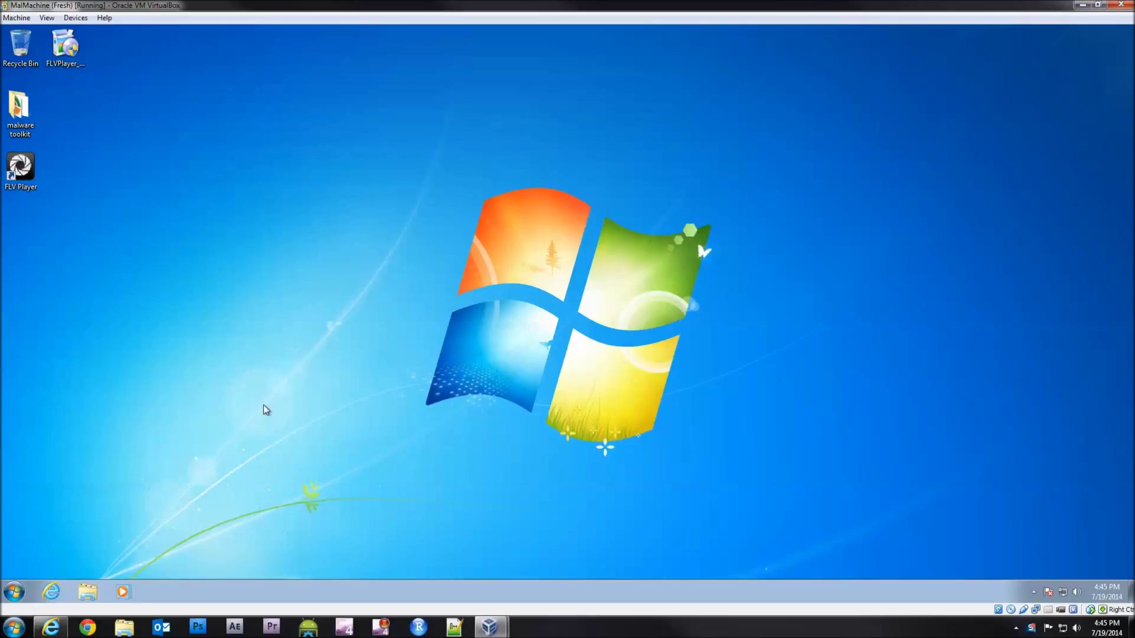
{"action": "left_click_drag", "start_coordinate": [65, 50], "coordinate": [31, 238]}
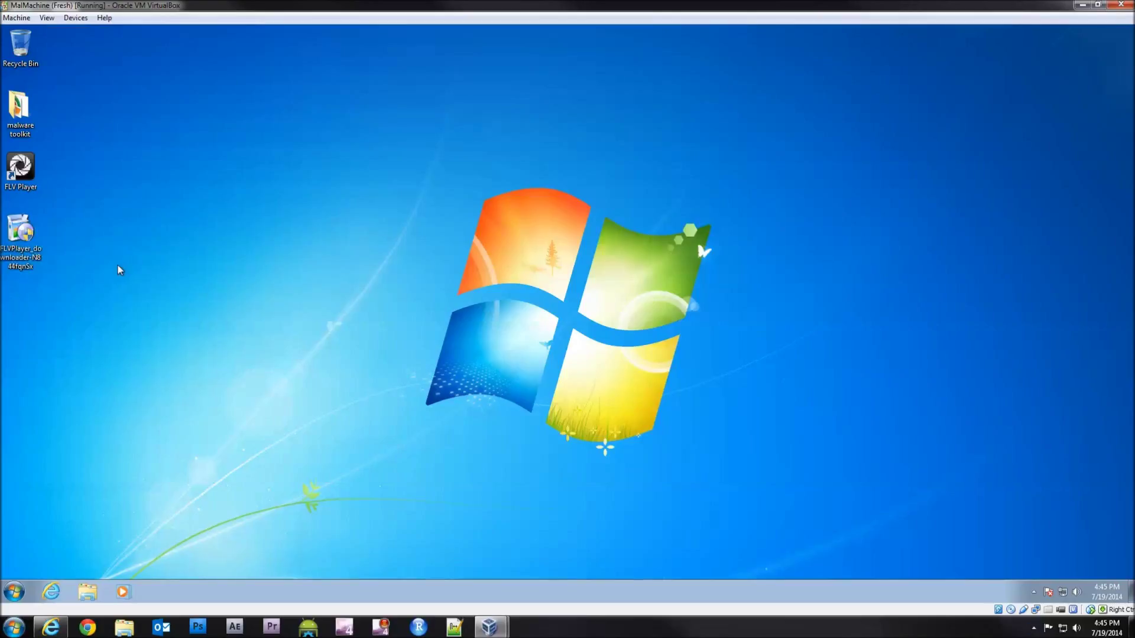
Inspect the virtual machine's hidden notification-area icons and the Internet Explorer home page, closing the browser again
{"action": "left_click", "coordinate": [26, 175]}
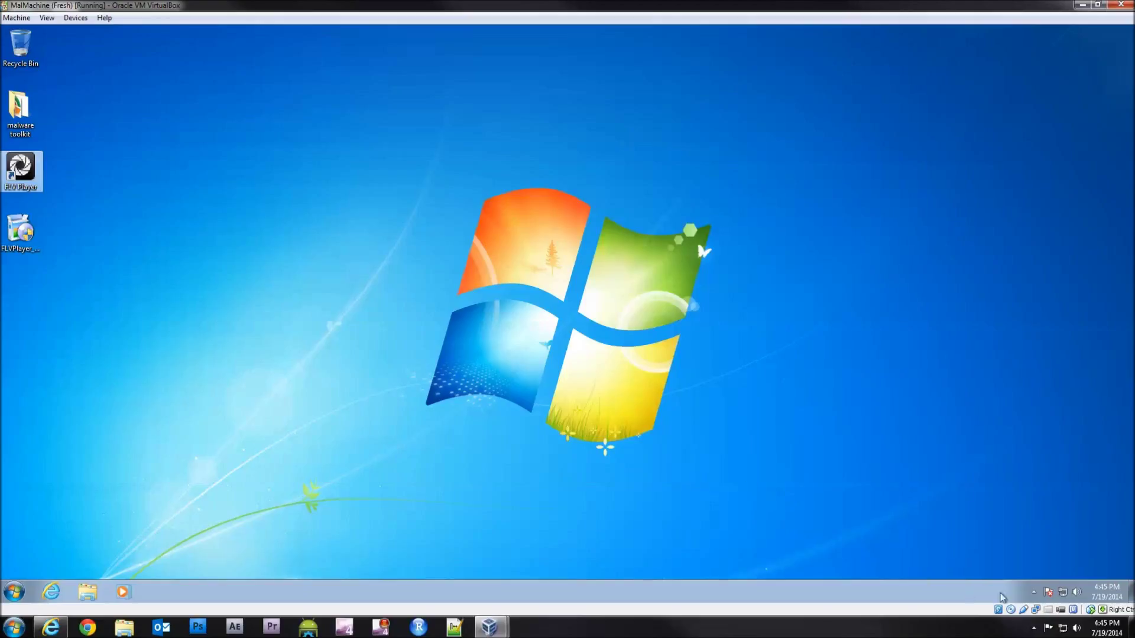
{"action": "left_click", "coordinate": [1035, 593]}
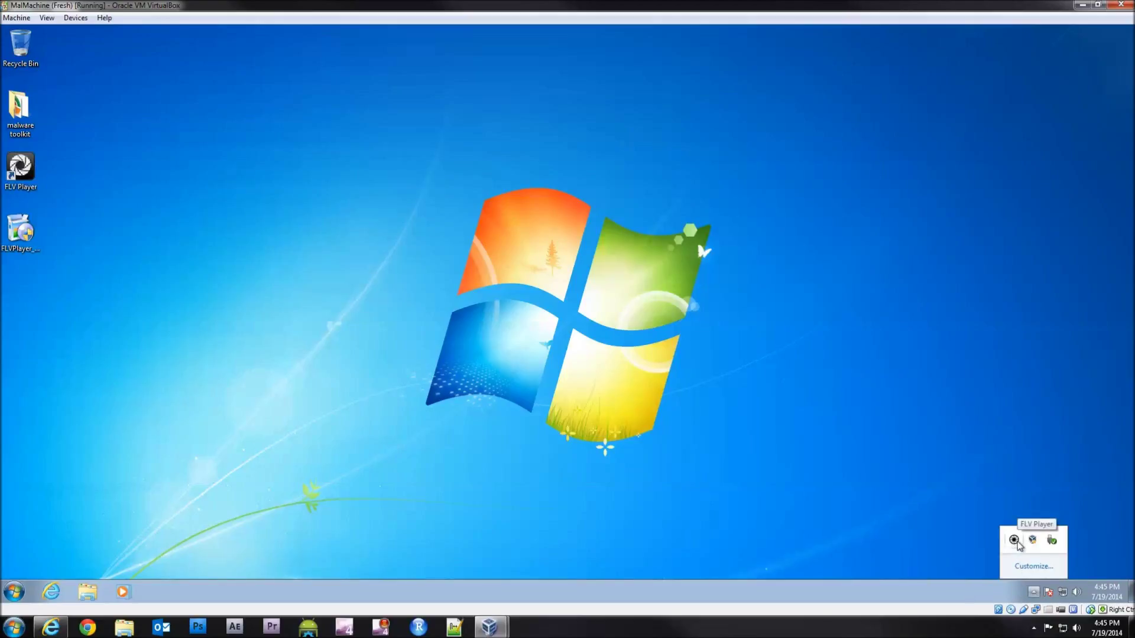
{"action": "left_click", "coordinate": [660, 539]}
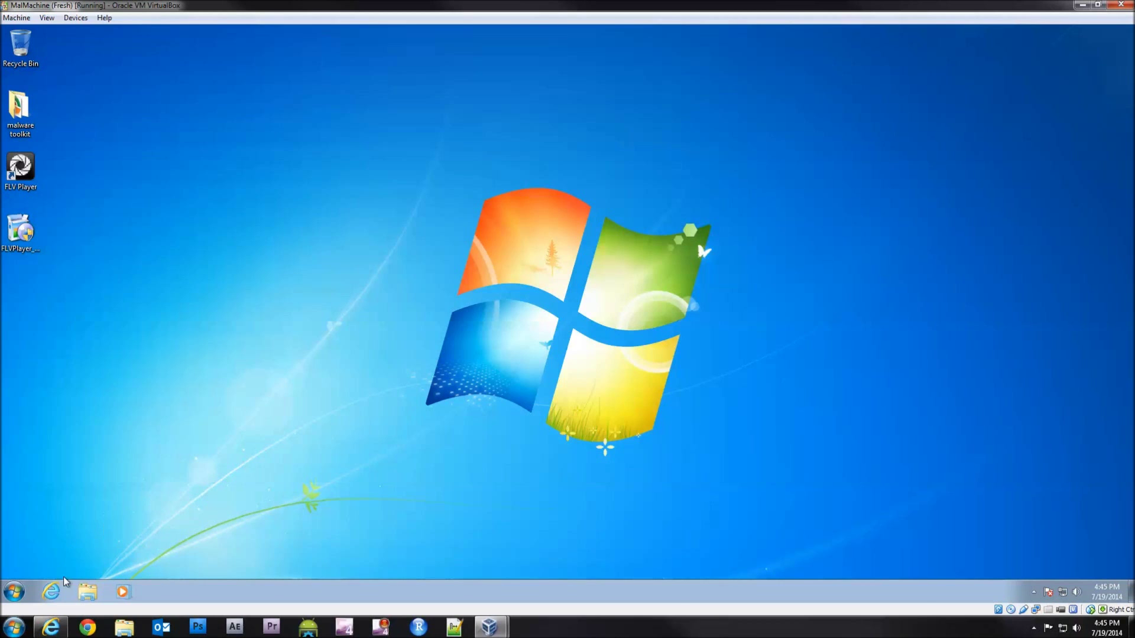
{"action": "left_click", "coordinate": [52, 593]}
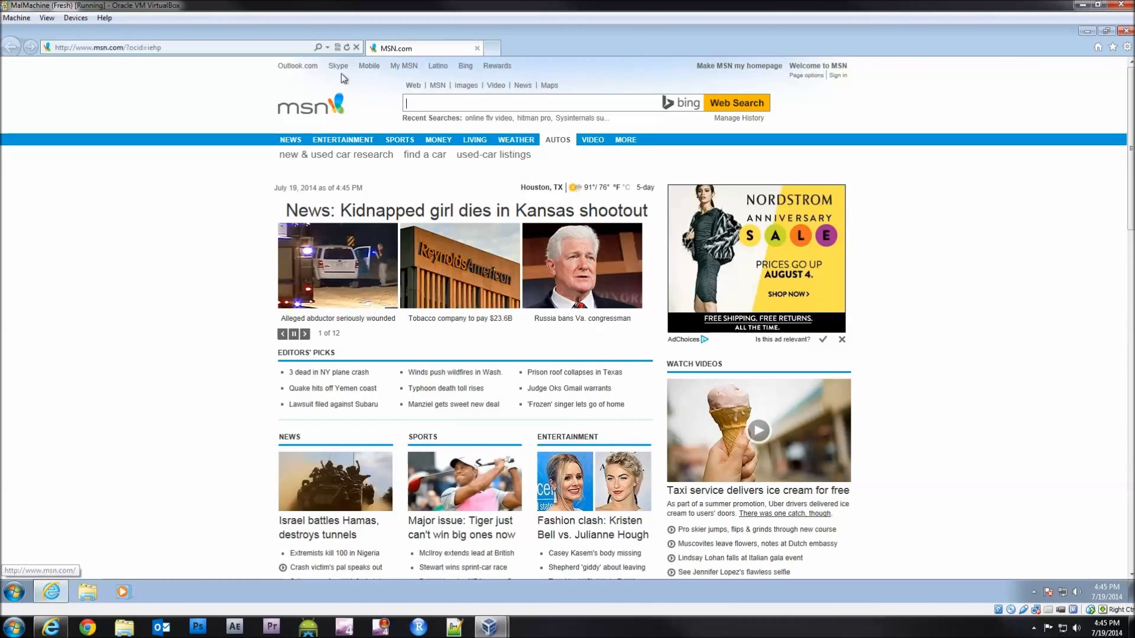
{"action": "left_click", "coordinate": [1124, 31]}
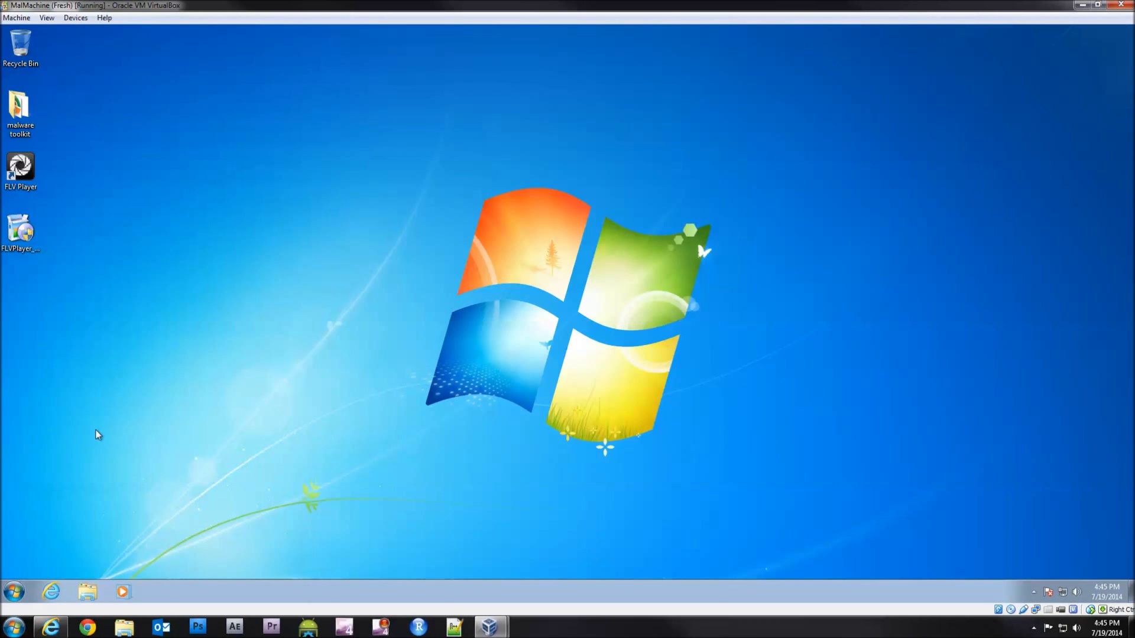
Move mbam-setup-2.0.2.1012 and HitmanPro_x64 from the malware toolkit folder to the desktop and close the folder
{"action": "double_click", "coordinate": [18, 108]}
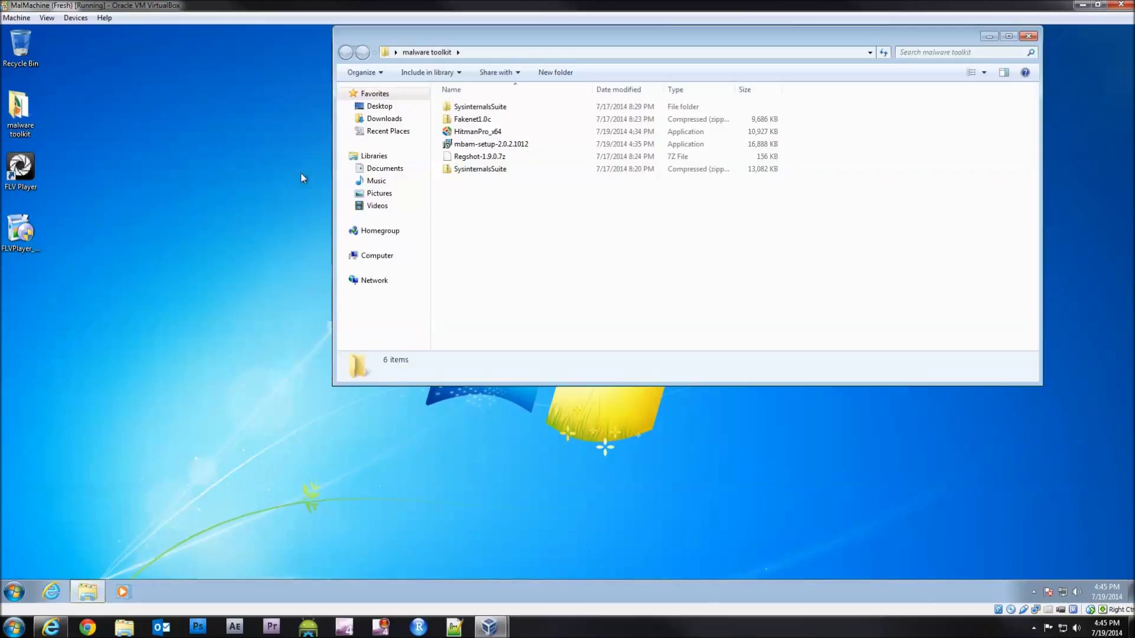
{"action": "left_click", "coordinate": [469, 147]}
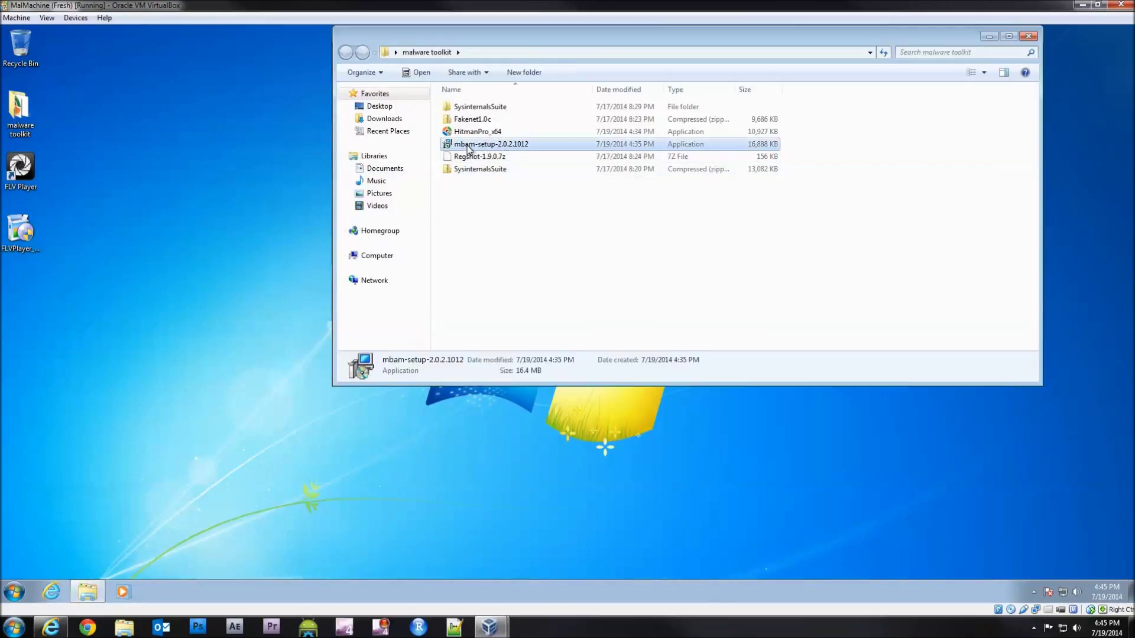
{"action": "left_click", "coordinate": [468, 135]}
{"action": "left_click", "coordinate": [455, 144]}
{"action": "left_click", "coordinate": [460, 136]}
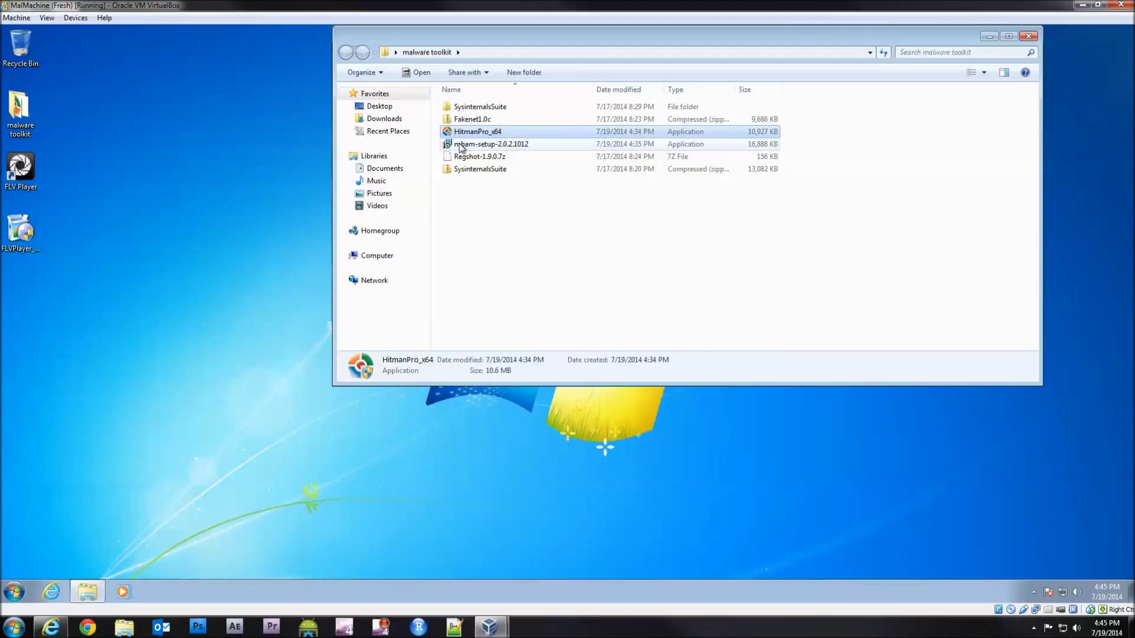
{"action": "left_click", "coordinate": [462, 147]}
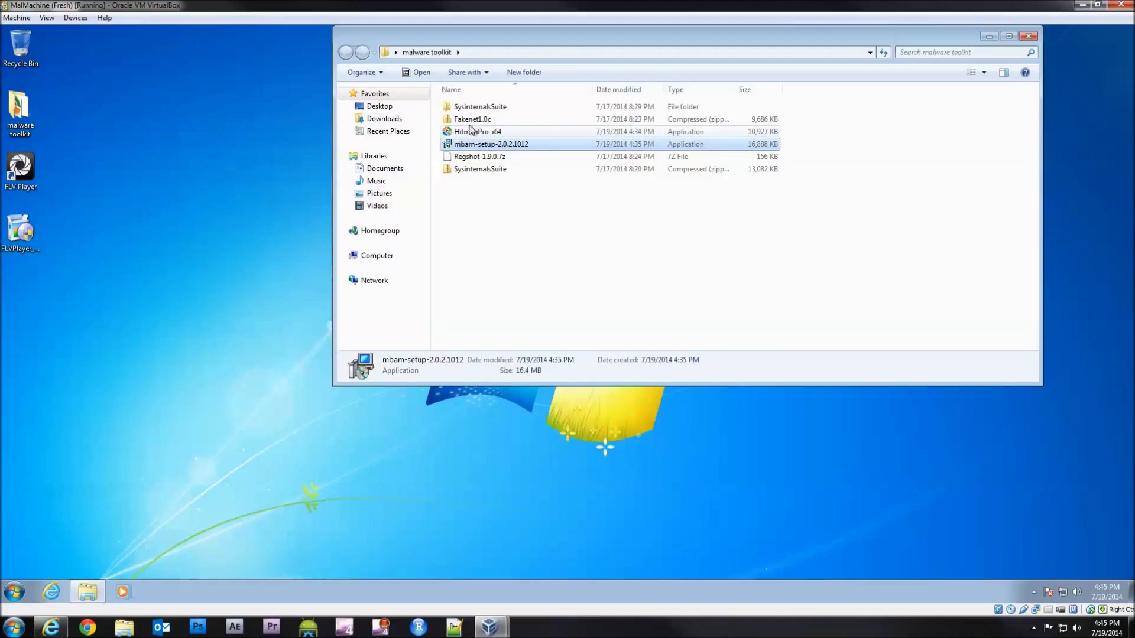
{"action": "left_click_drag", "start_coordinate": [465, 144], "coordinate": [172, 174]}
{"action": "left_click_drag", "start_coordinate": [456, 135], "coordinate": [145, 243]}
{"action": "left_click", "coordinate": [1028, 36]}
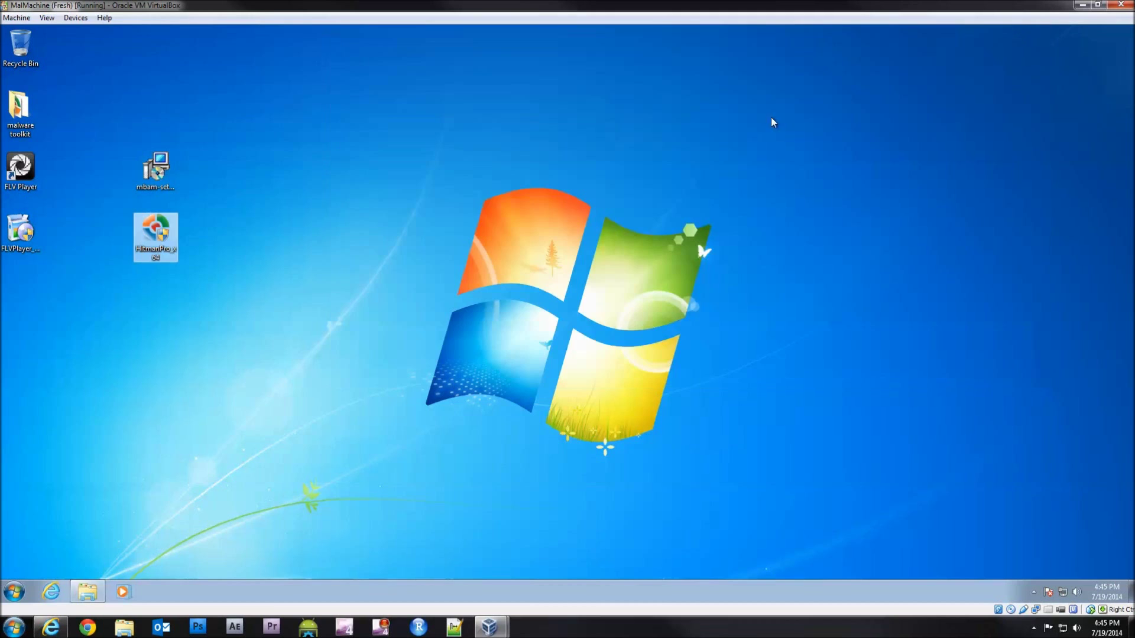
Check the details of the mbam-setup file and place the HitmanPro_x64 icon directly beside it on the desktop
{"action": "left_click_drag", "start_coordinate": [83, 157], "coordinate": [190, 258]}
{"action": "left_click", "coordinate": [151, 164]}
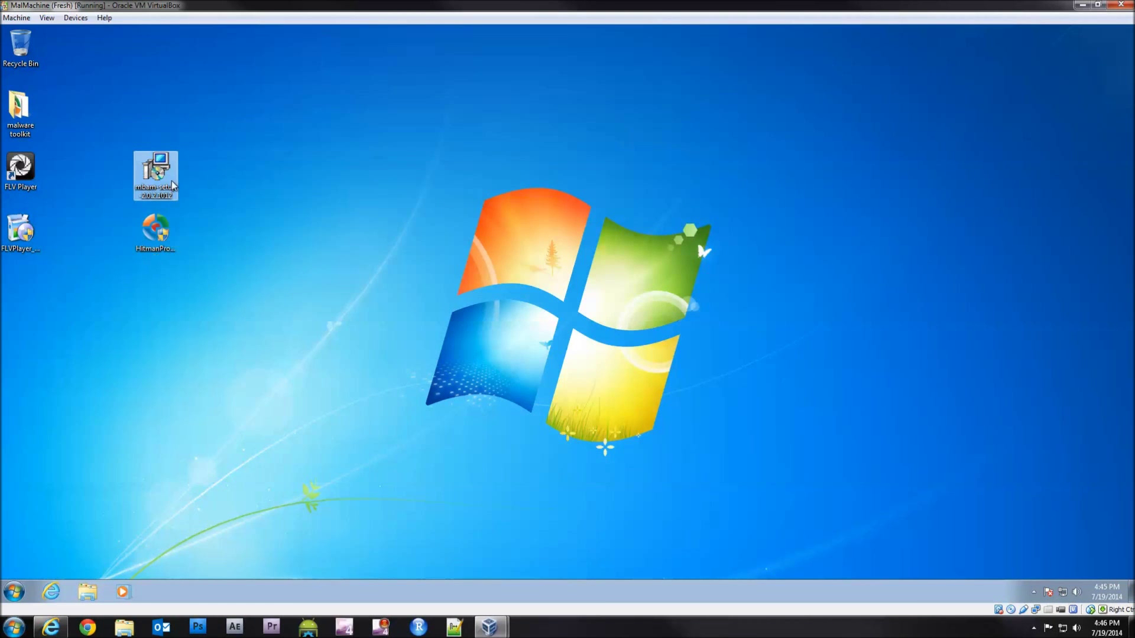
{"action": "mouse_move", "coordinate": [156, 174]}
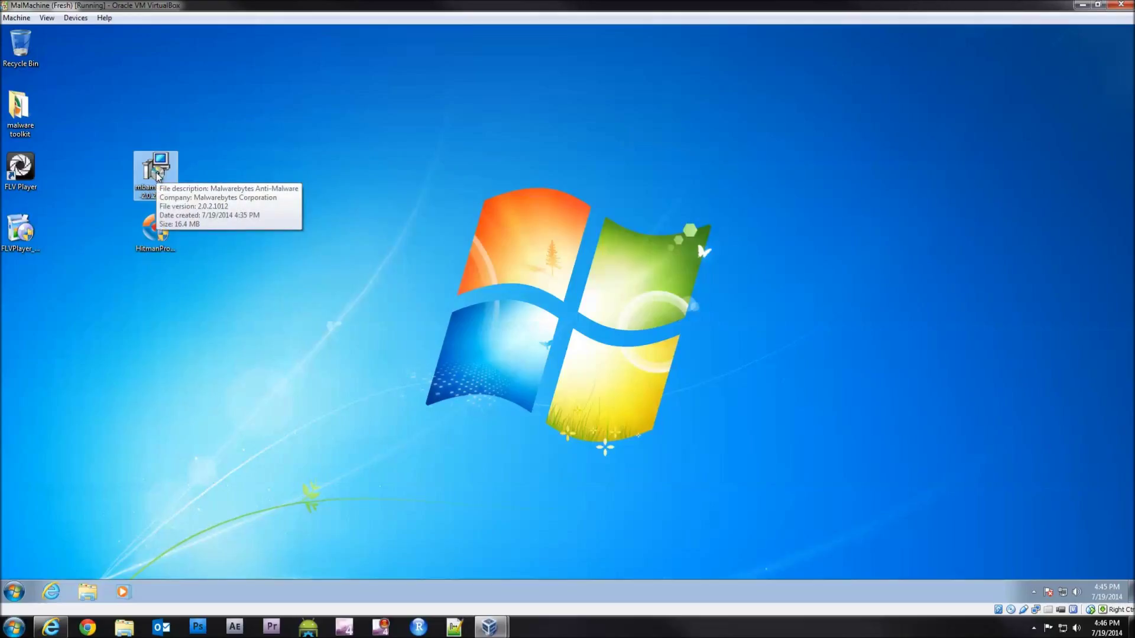
{"action": "left_click", "coordinate": [275, 167]}
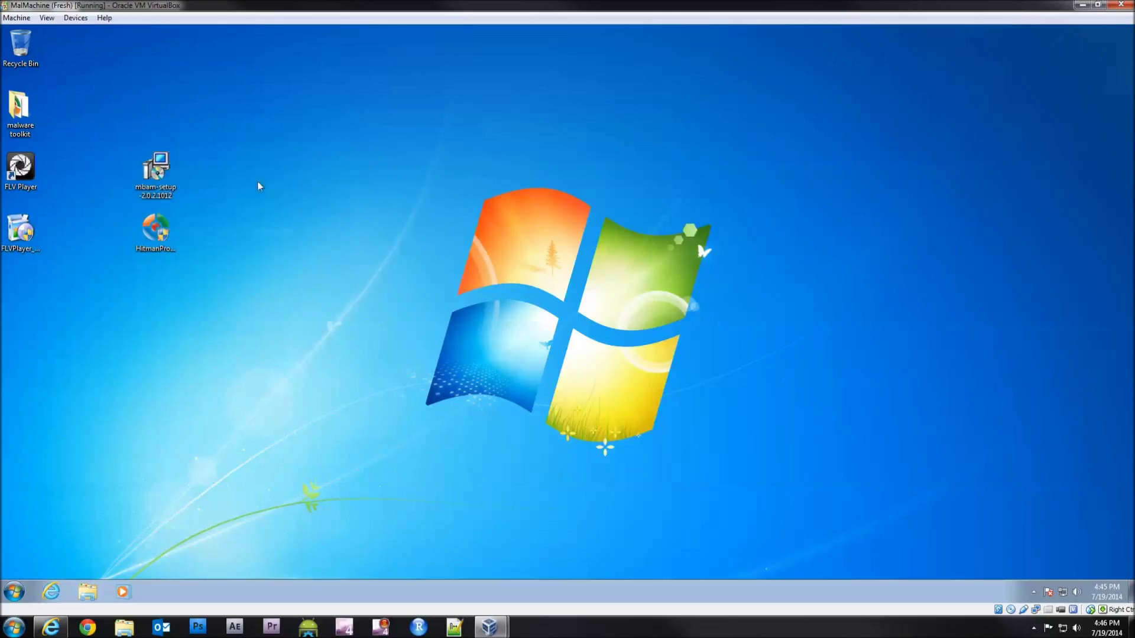
{"action": "left_click", "coordinate": [152, 235]}
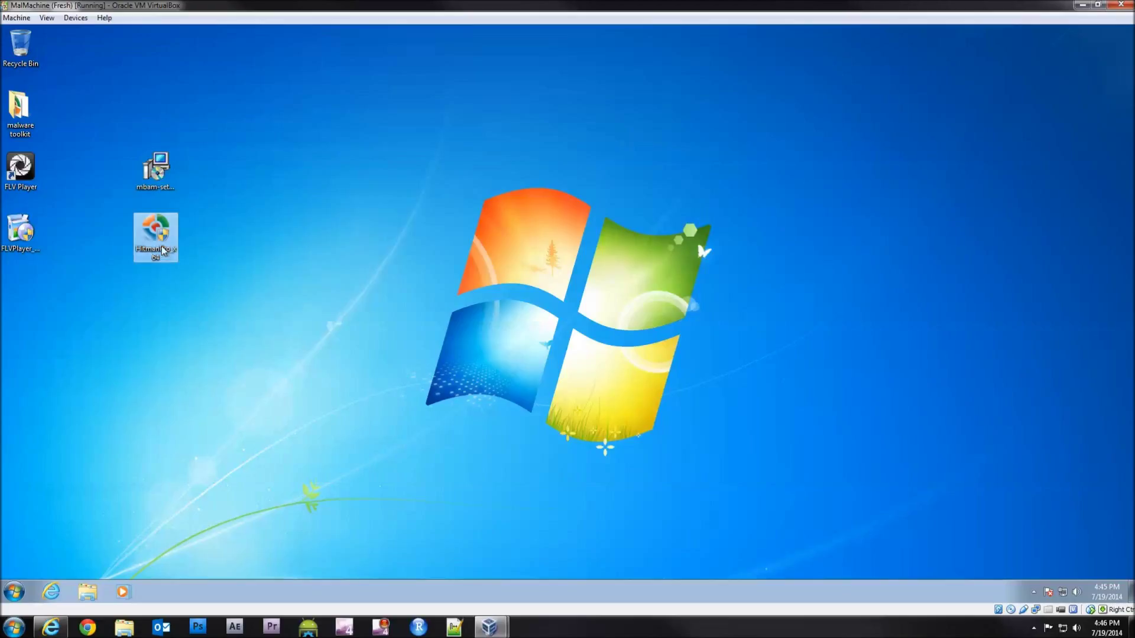
{"action": "mouse_move", "coordinate": [154, 242]}
{"action": "left_click_drag", "start_coordinate": [157, 234], "coordinate": [112, 173]}
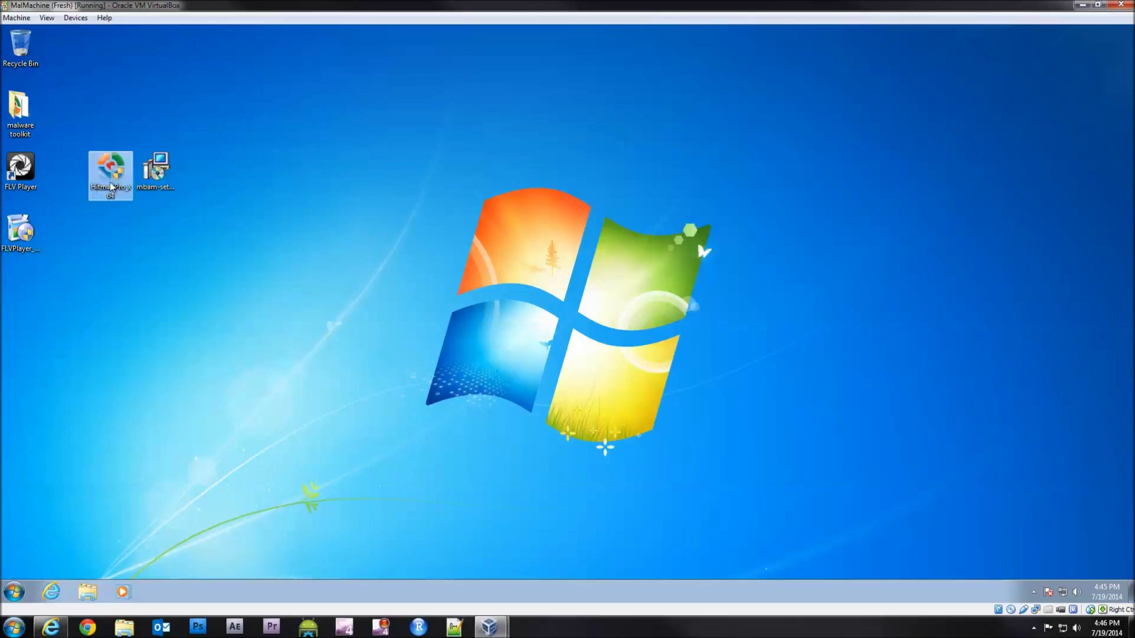
{"action": "left_click_drag", "start_coordinate": [77, 132], "coordinate": [236, 197]}
{"action": "left_click", "coordinate": [215, 240]}
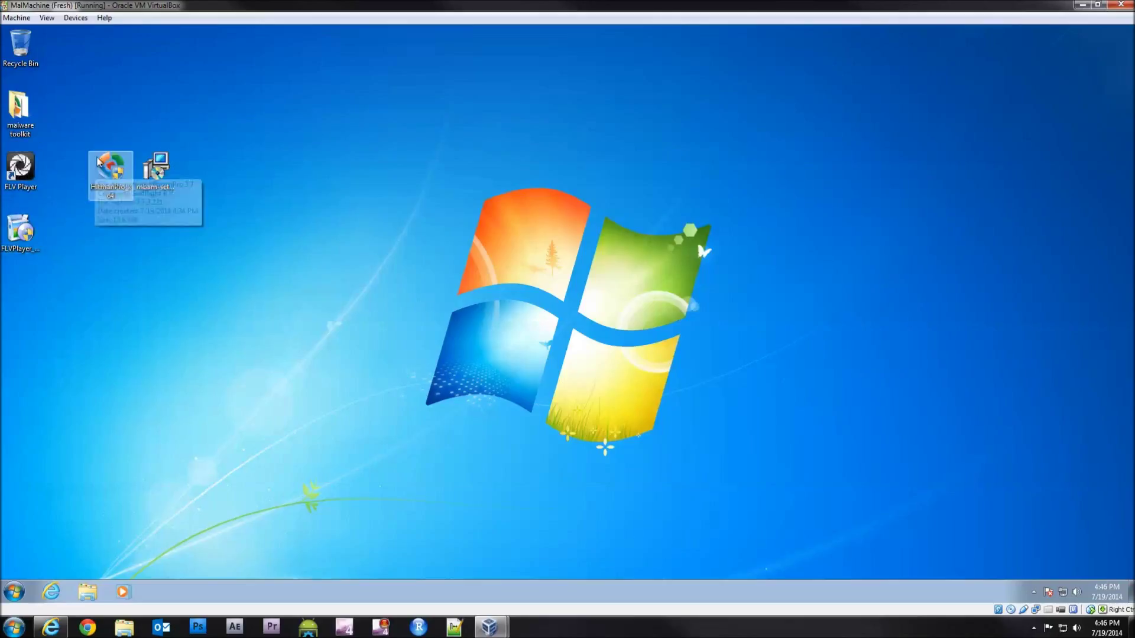
{"action": "left_click", "coordinate": [130, 184]}
{"action": "left_click_drag", "start_coordinate": [76, 124], "coordinate": [249, 239]}
{"action": "left_click", "coordinate": [61, 118]}
{"action": "left_click", "coordinate": [248, 240]}
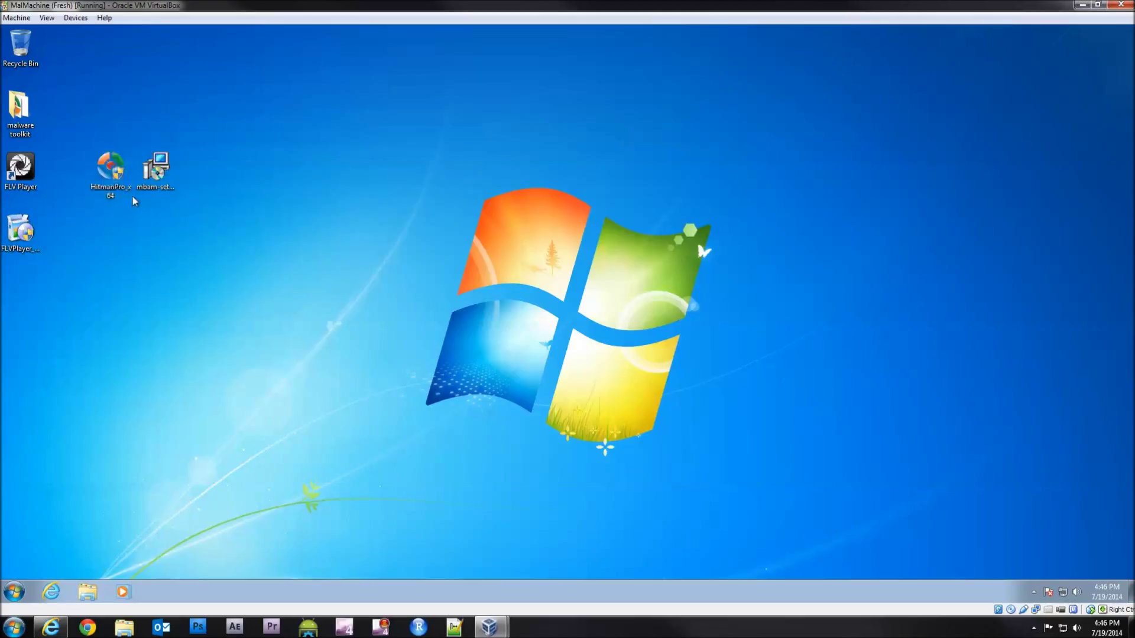
{"action": "left_click", "coordinate": [144, 182]}
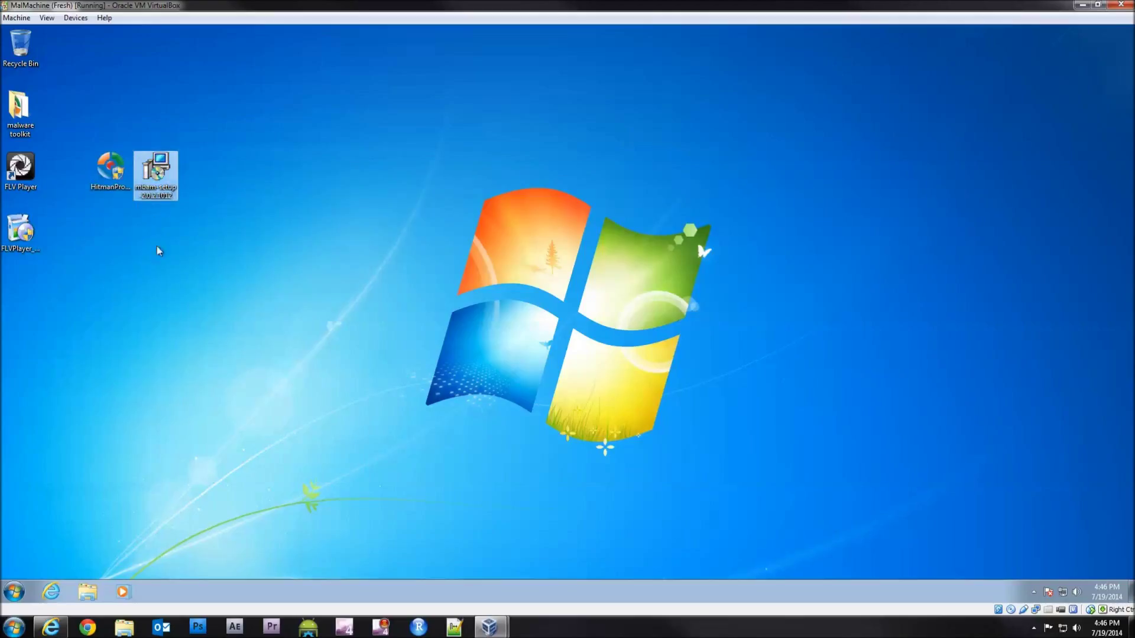
{"action": "left_click", "coordinate": [157, 271]}
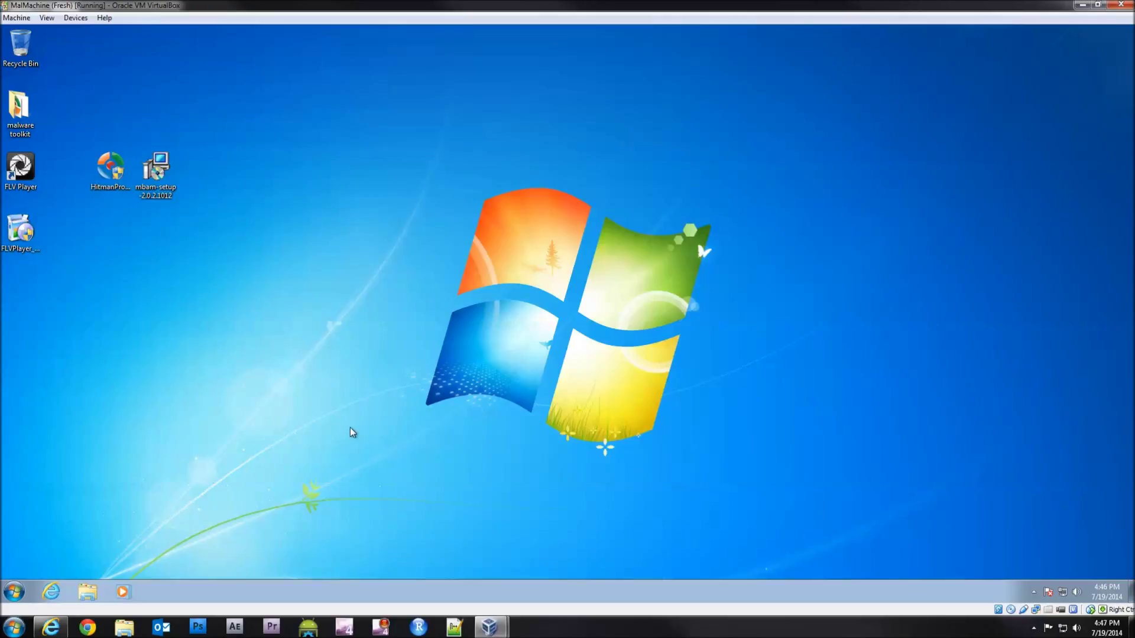
Move the mbam-setup icon below HitmanPro_x64 and return it to its place beside that icon
{"action": "left_click_drag", "start_coordinate": [155, 170], "coordinate": [149, 226]}
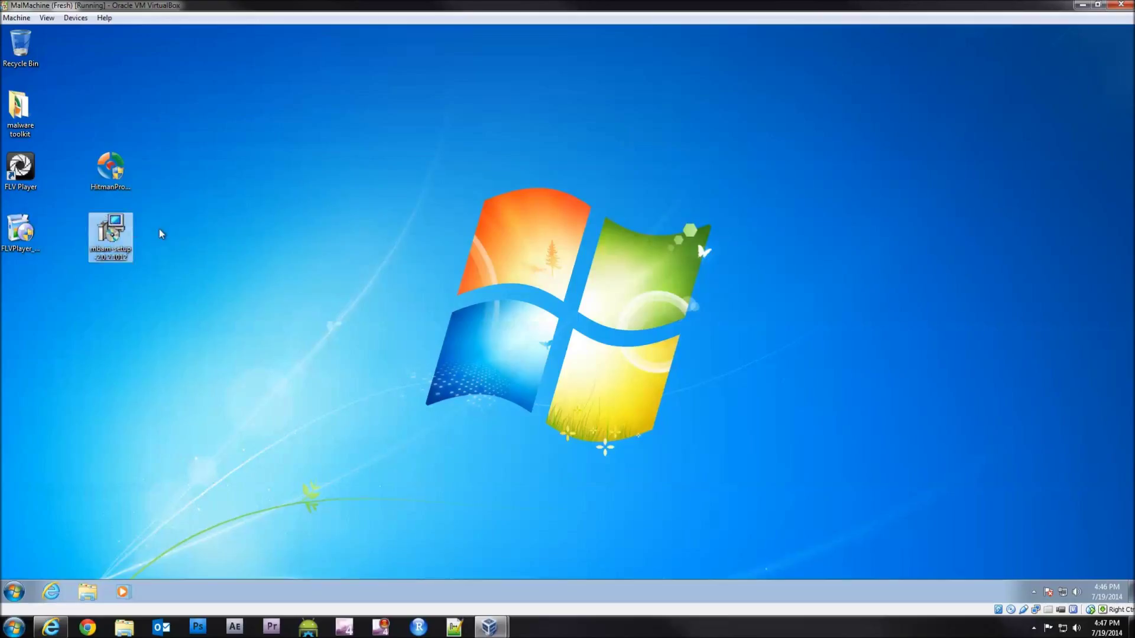
{"action": "left_click_drag", "start_coordinate": [84, 121], "coordinate": [160, 293]}
{"action": "left_click", "coordinate": [194, 293]}
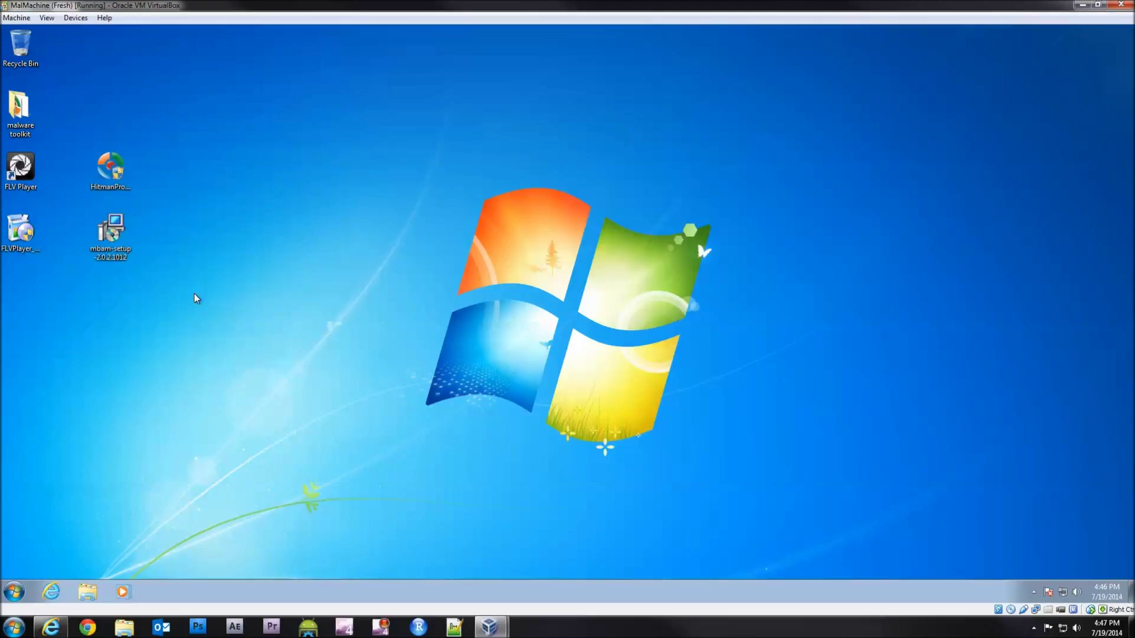
{"action": "left_click_drag", "start_coordinate": [122, 243], "coordinate": [173, 188]}
{"action": "left_click", "coordinate": [195, 227]}
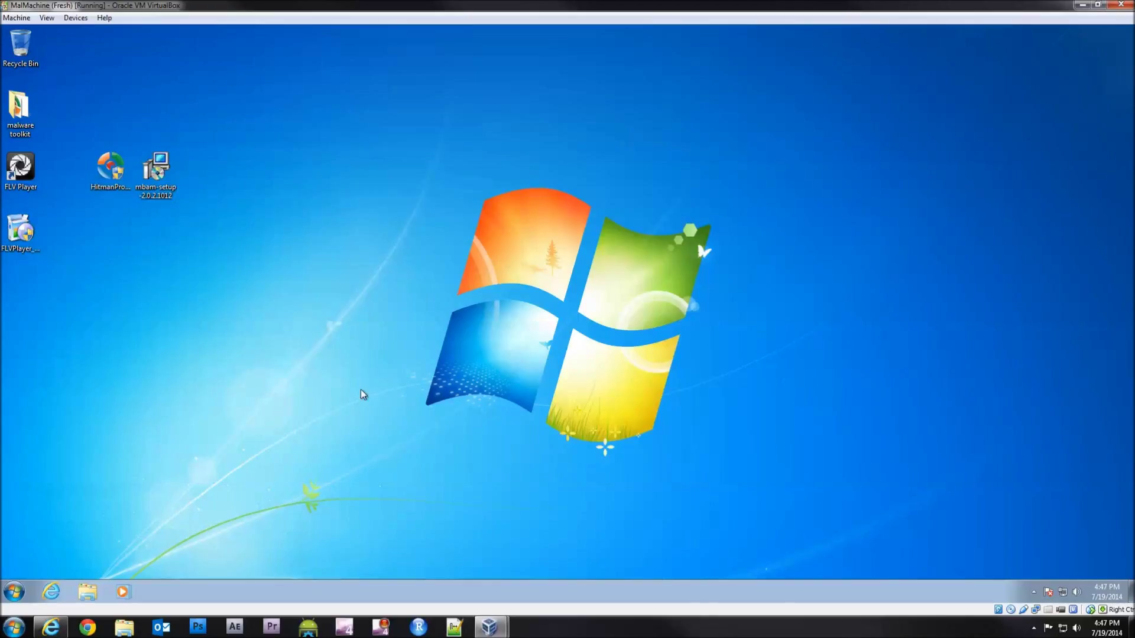
{"action": "left_click", "coordinate": [156, 169]}
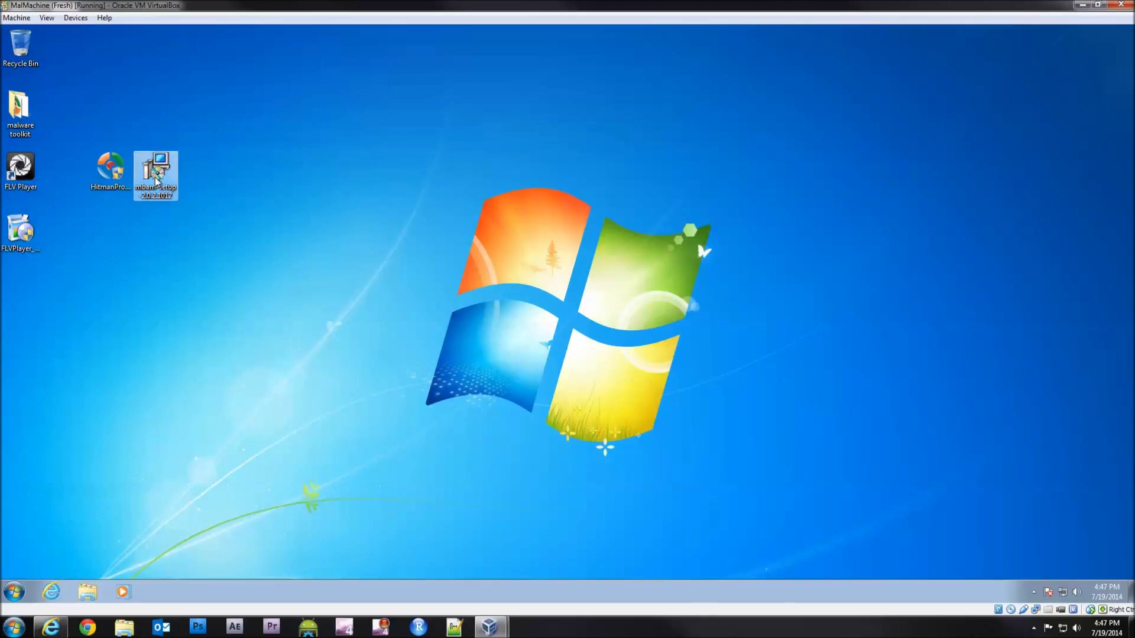
{"action": "left_click", "coordinate": [110, 171], "text": "ctrl"}
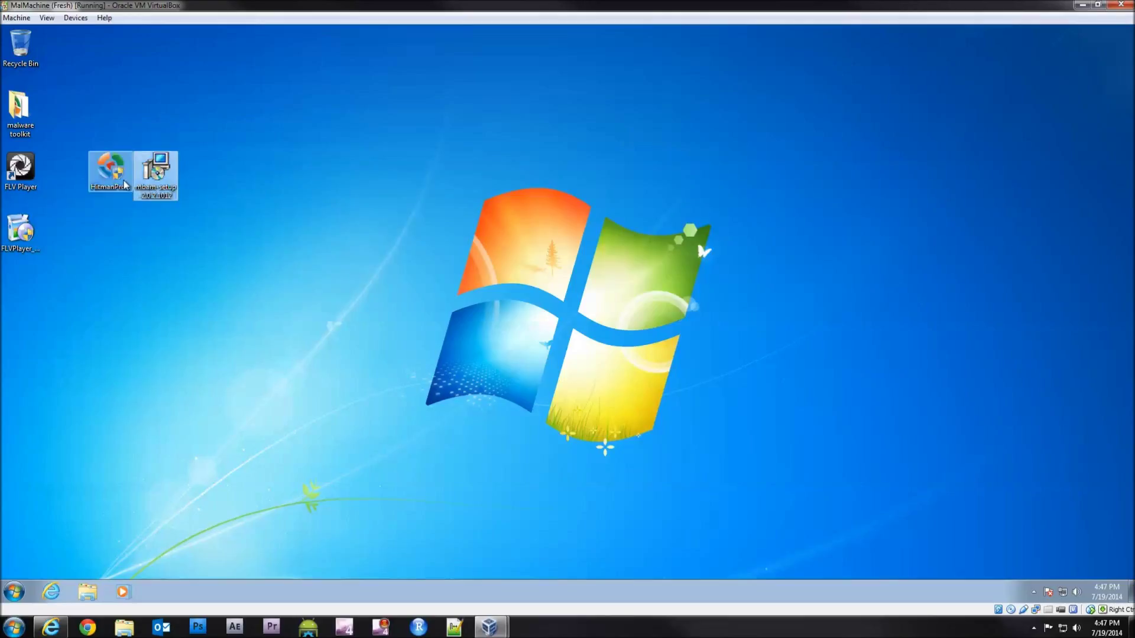
{"action": "left_click", "coordinate": [160, 178]}
{"action": "left_click", "coordinate": [191, 213]}
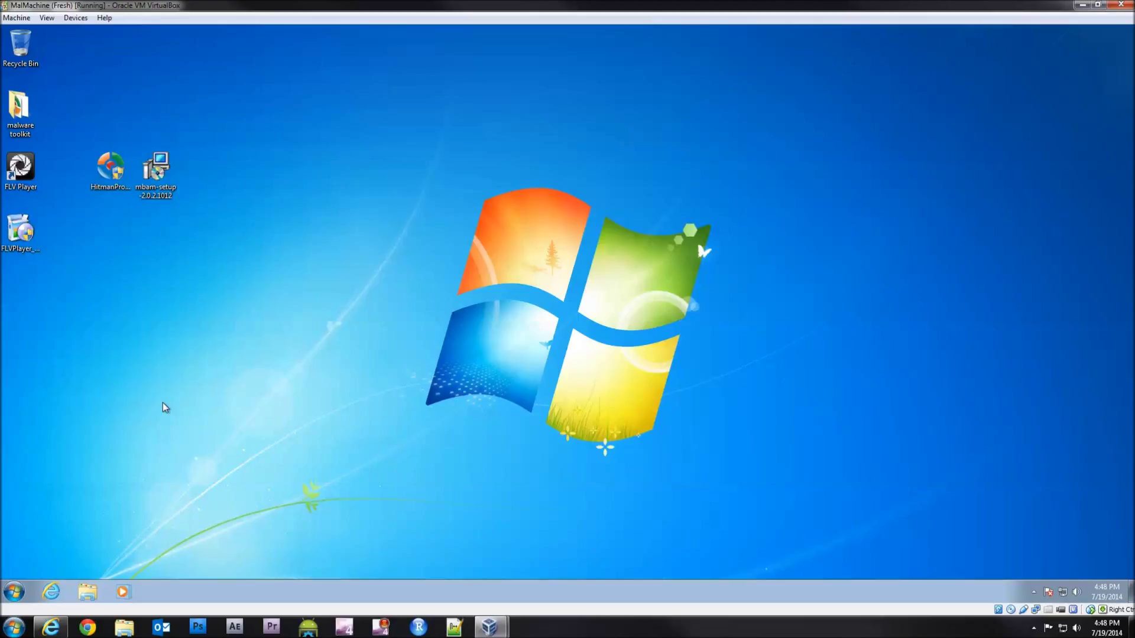
Place the mbam-setup icon directly above HitmanPro_x64 on the desktop
{"action": "left_click_drag", "start_coordinate": [153, 173], "coordinate": [109, 116]}
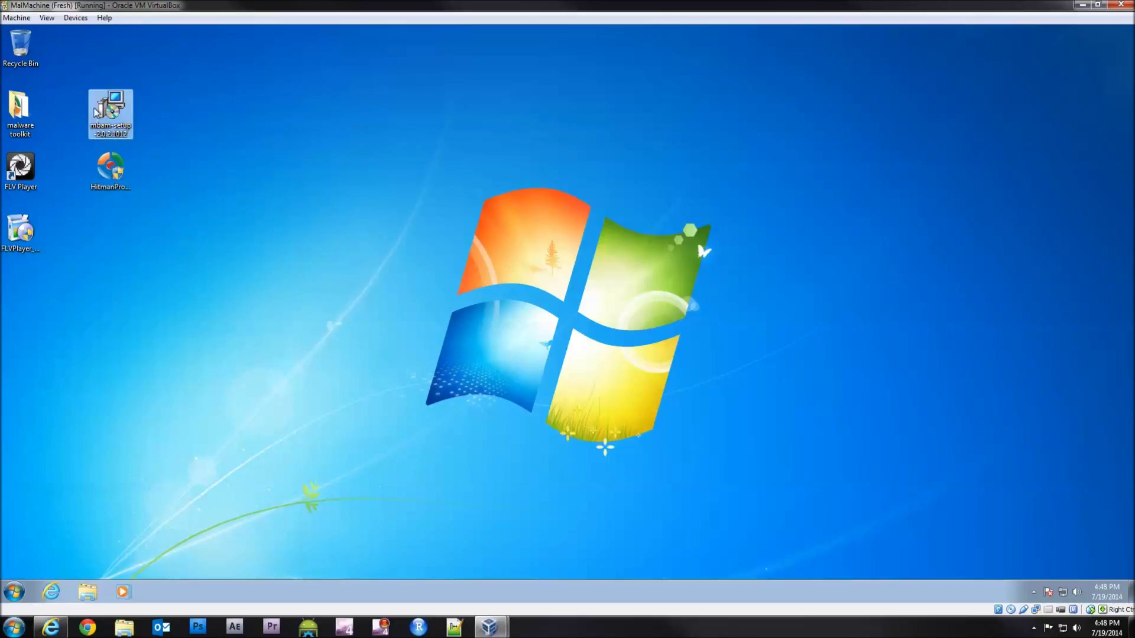
{"action": "left_click", "coordinate": [111, 172]}
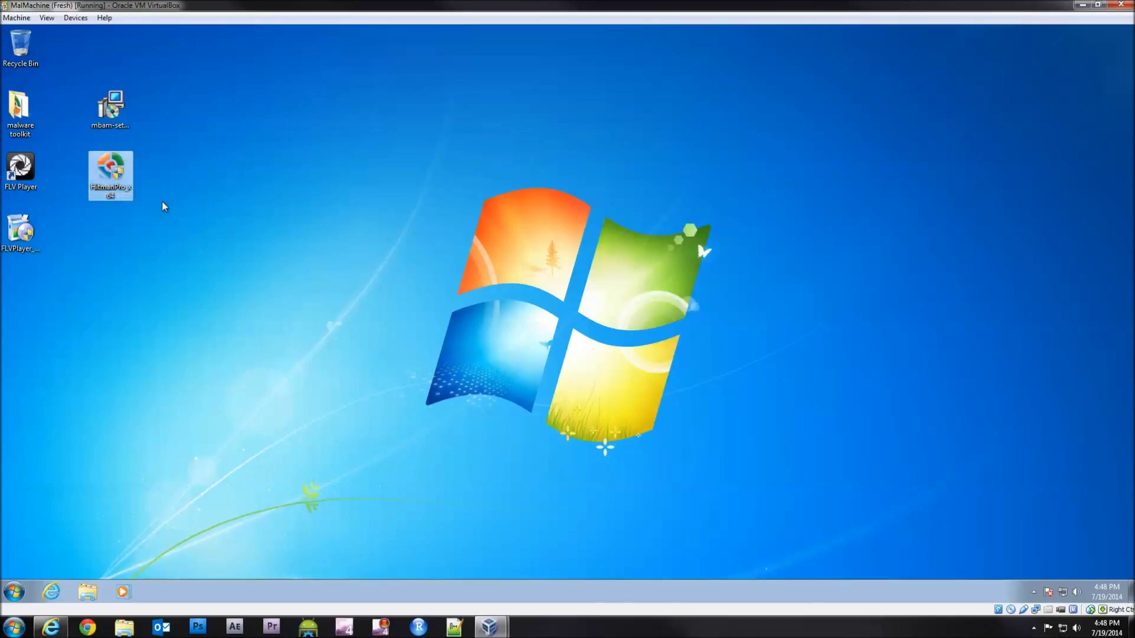
{"action": "left_click", "coordinate": [20, 112]}
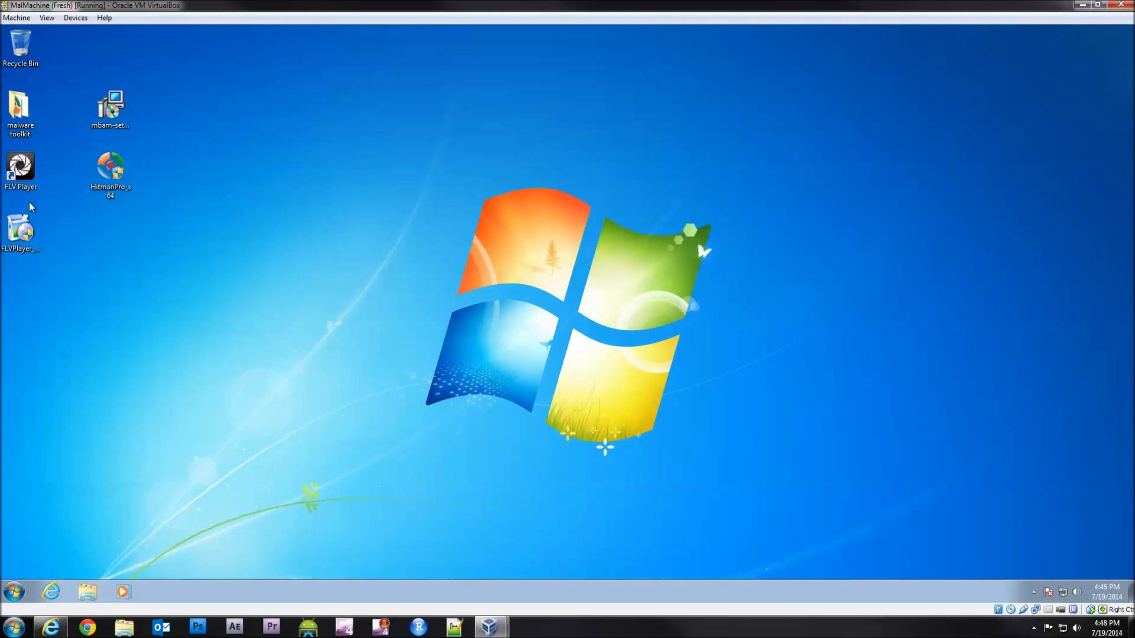
Launch HitmanPro_x64 from the desktop, allow it to make changes, and accept the license agreement to reach the setup options
{"action": "left_click", "coordinate": [108, 179]}
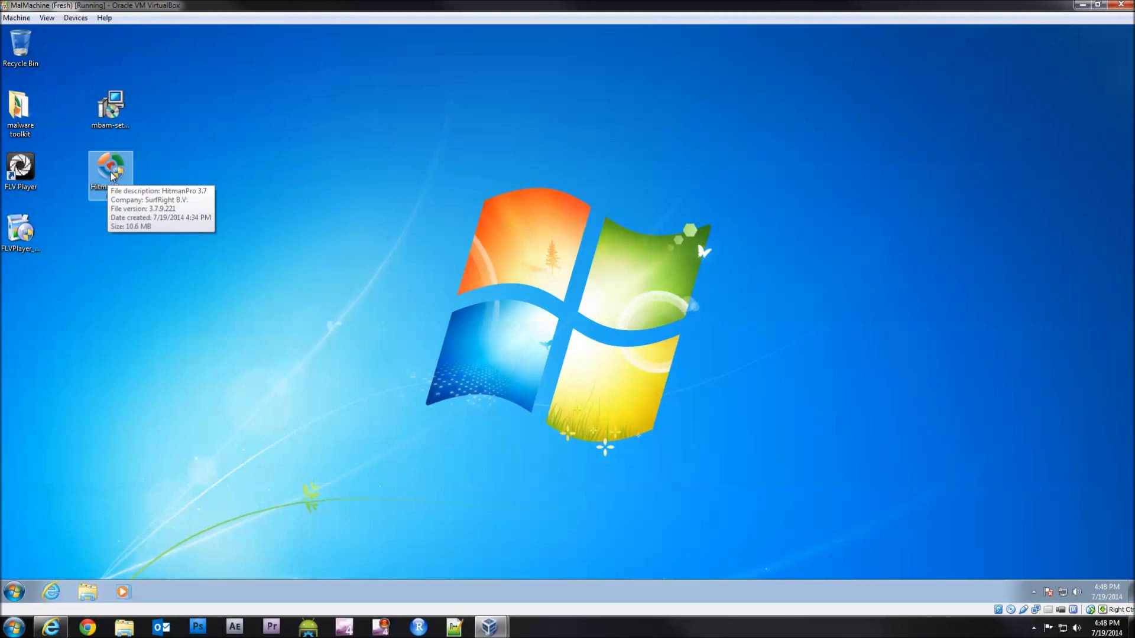
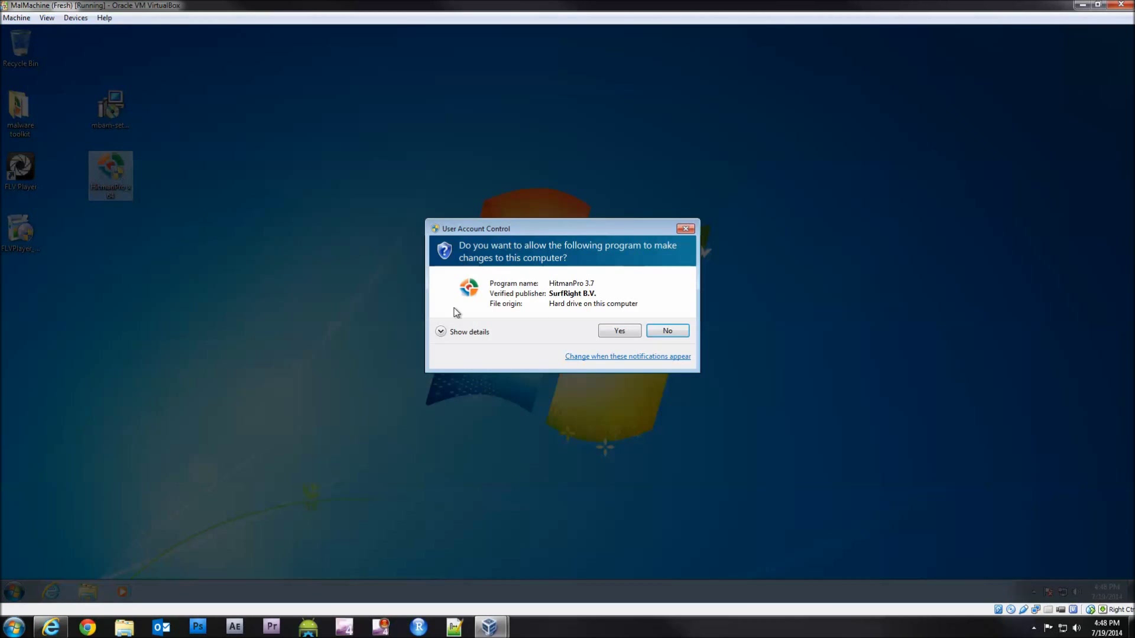
{"action": "left_click", "coordinate": [619, 330]}
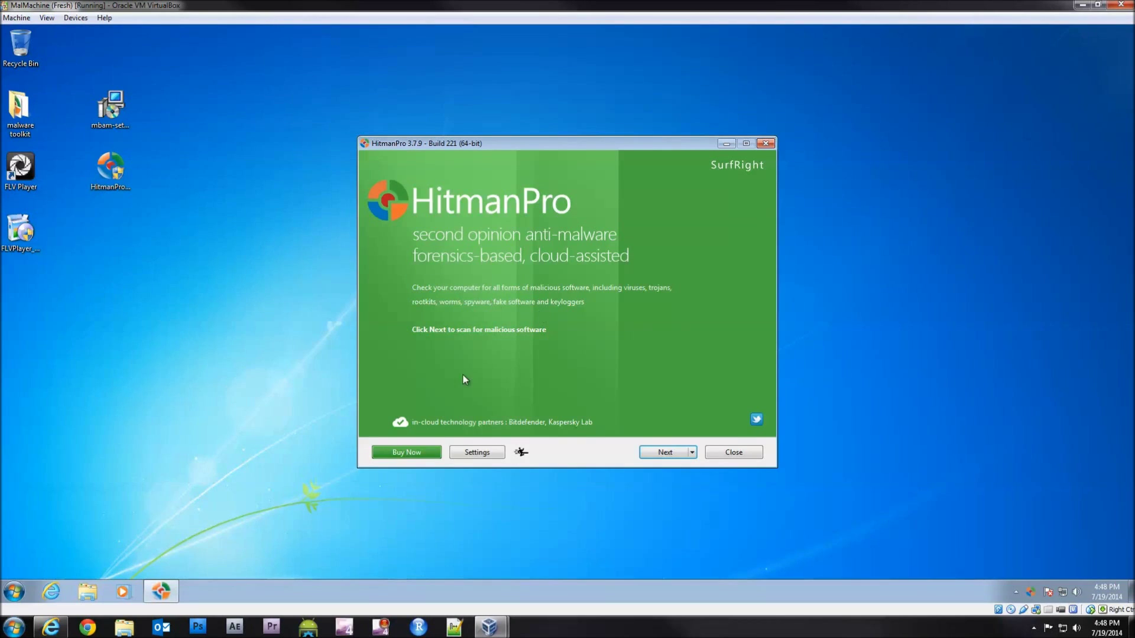
{"action": "left_click", "coordinate": [673, 456]}
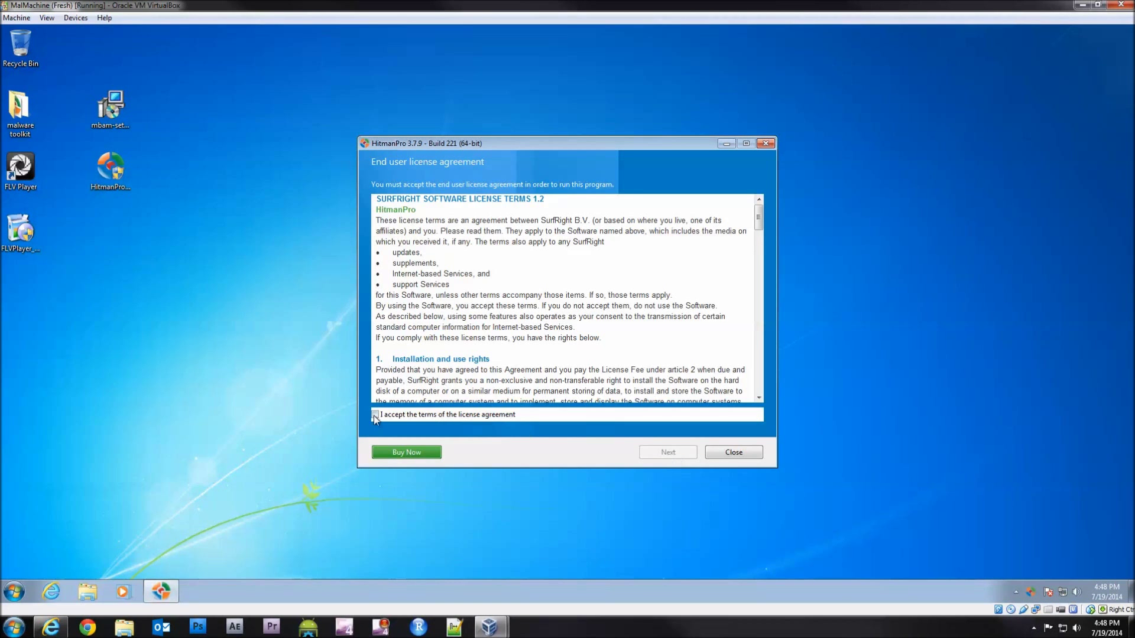
{"action": "left_click", "coordinate": [376, 415]}
{"action": "left_click", "coordinate": [656, 453]}
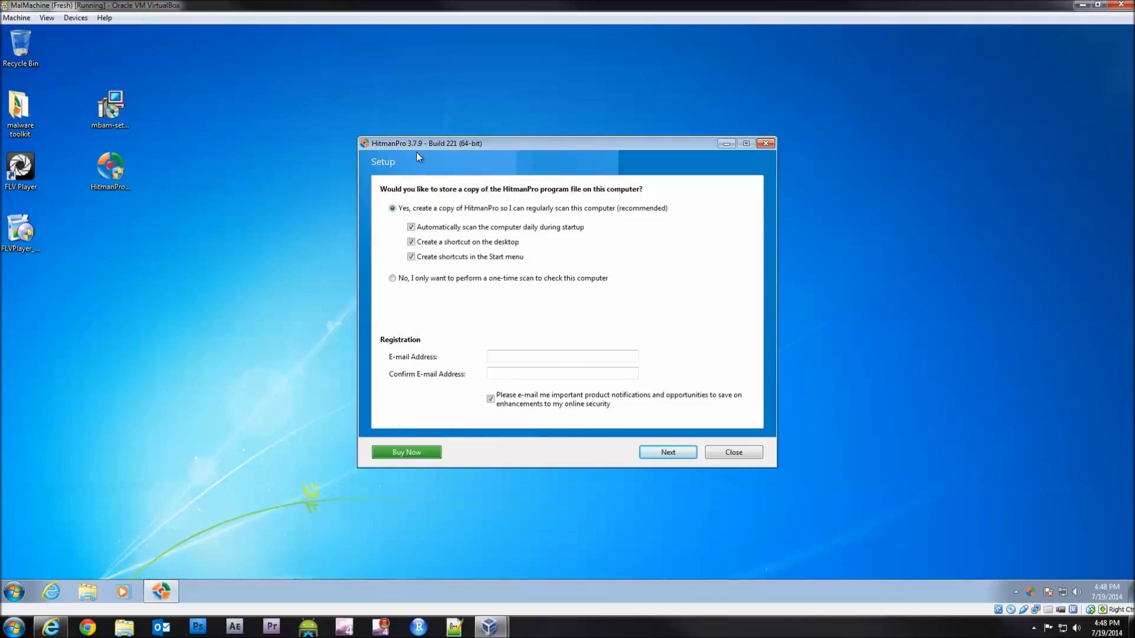
Choose a one-time scan without storing a copy, opt out of the e-mail notifications, and start the HitmanPro scan
{"action": "left_click", "coordinate": [391, 279]}
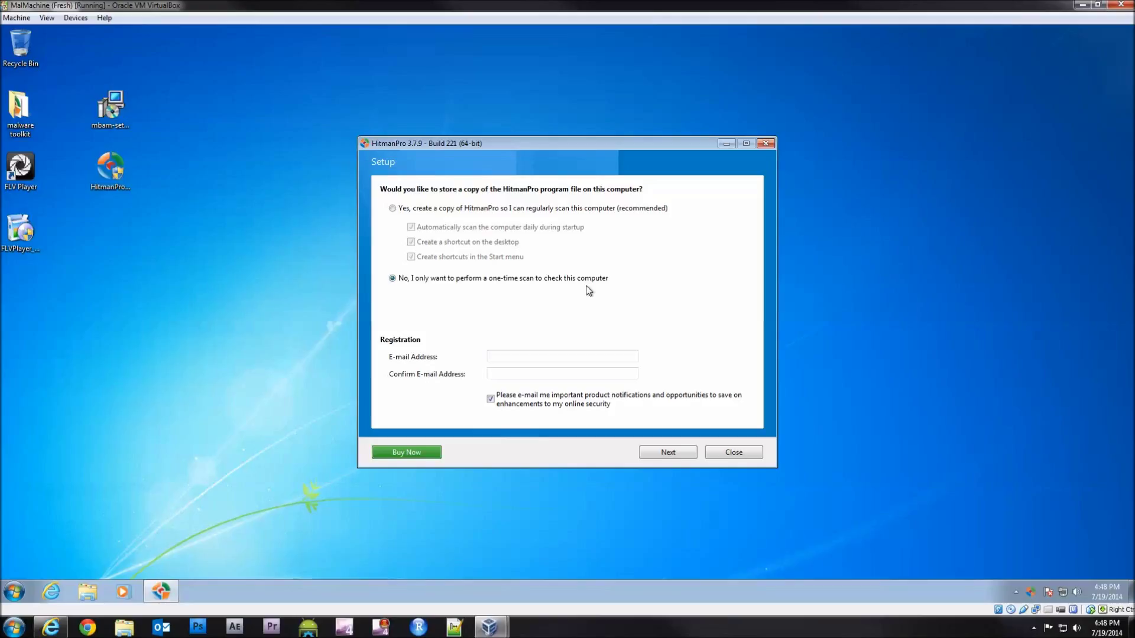
{"action": "left_click", "coordinate": [490, 399]}
{"action": "left_click", "coordinate": [664, 455]}
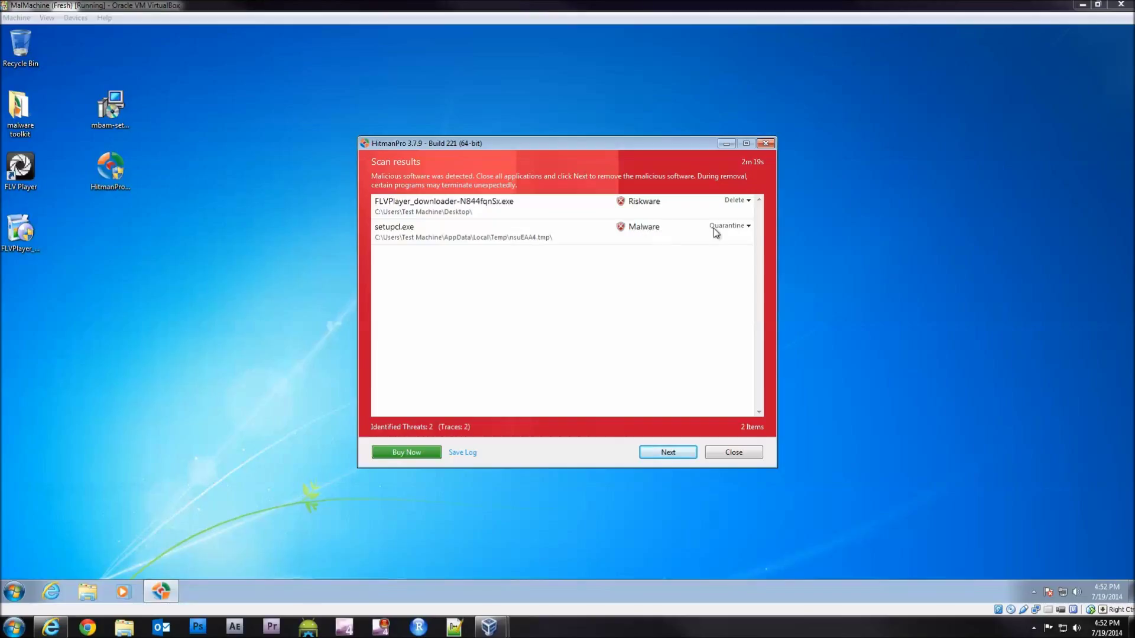
Switch the action for the item flagged as Malware to Delete and set it back to Quarantine
{"action": "left_click", "coordinate": [749, 230]}
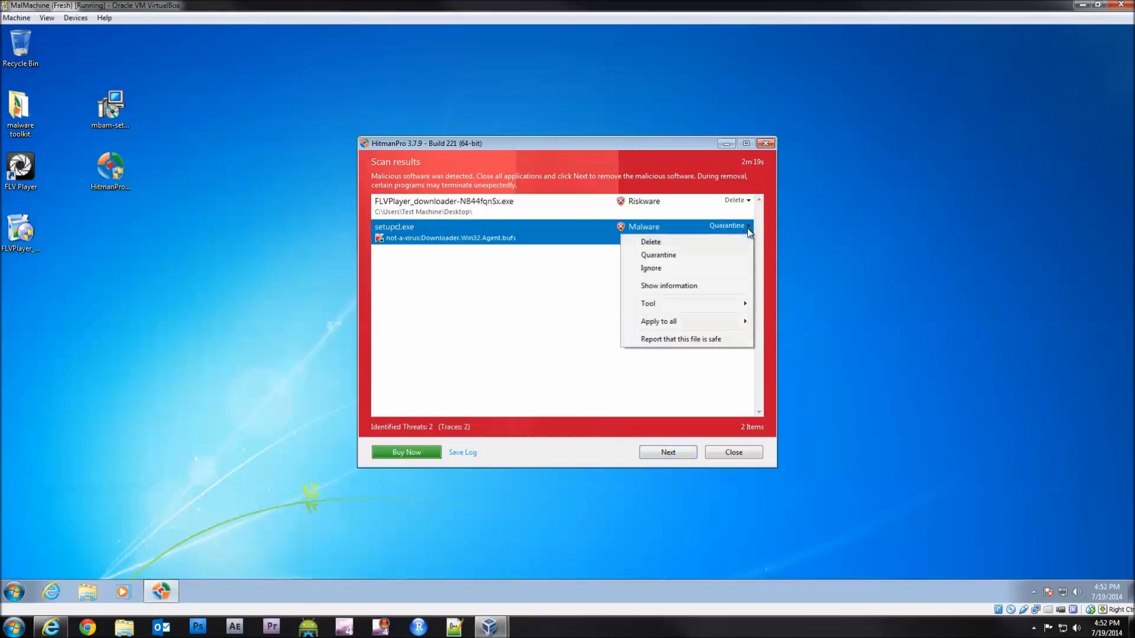
{"action": "left_click", "coordinate": [684, 245]}
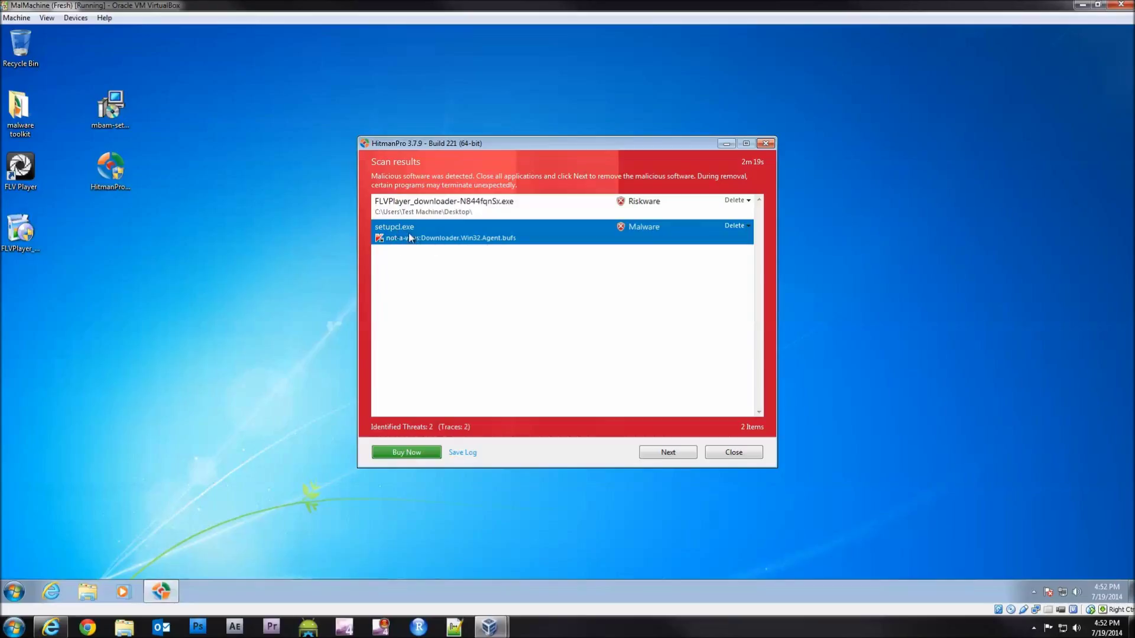
{"action": "left_click", "coordinate": [748, 228]}
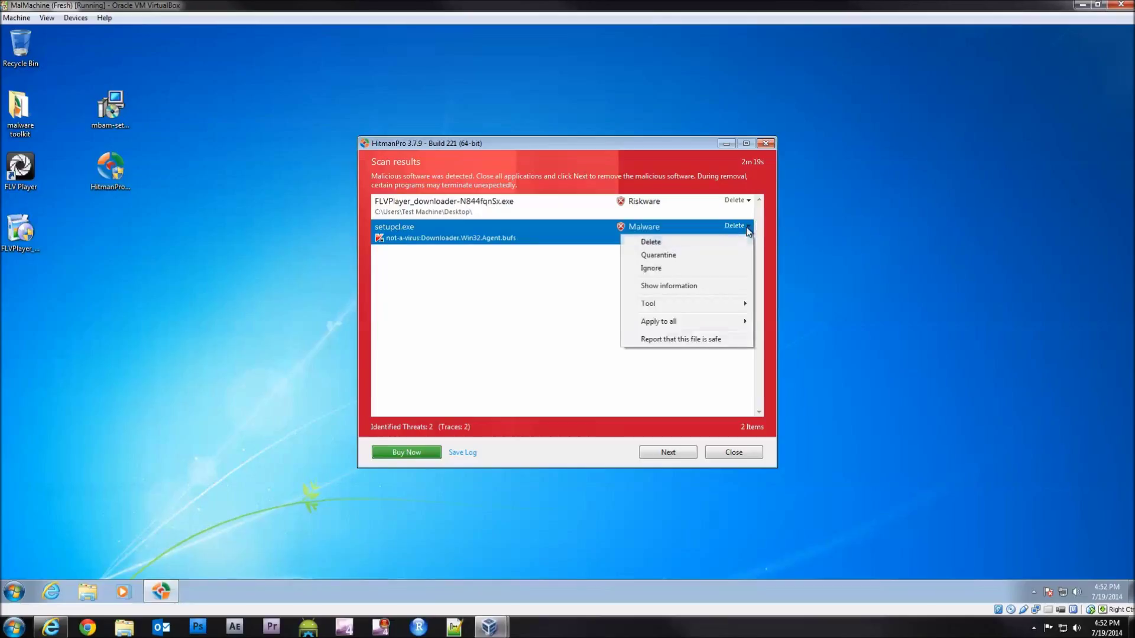
{"action": "left_click", "coordinate": [703, 253]}
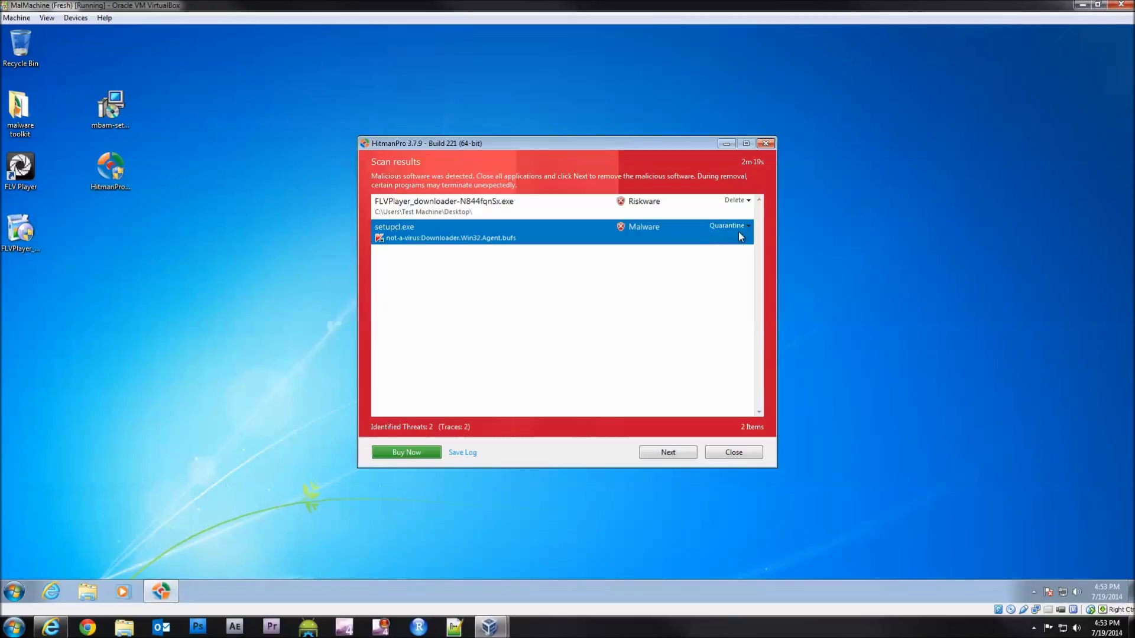
Start removing the detected threats, cancelling the product activation and repeating the removal command after repositioning the HitmanPro window
{"action": "left_click", "coordinate": [668, 453]}
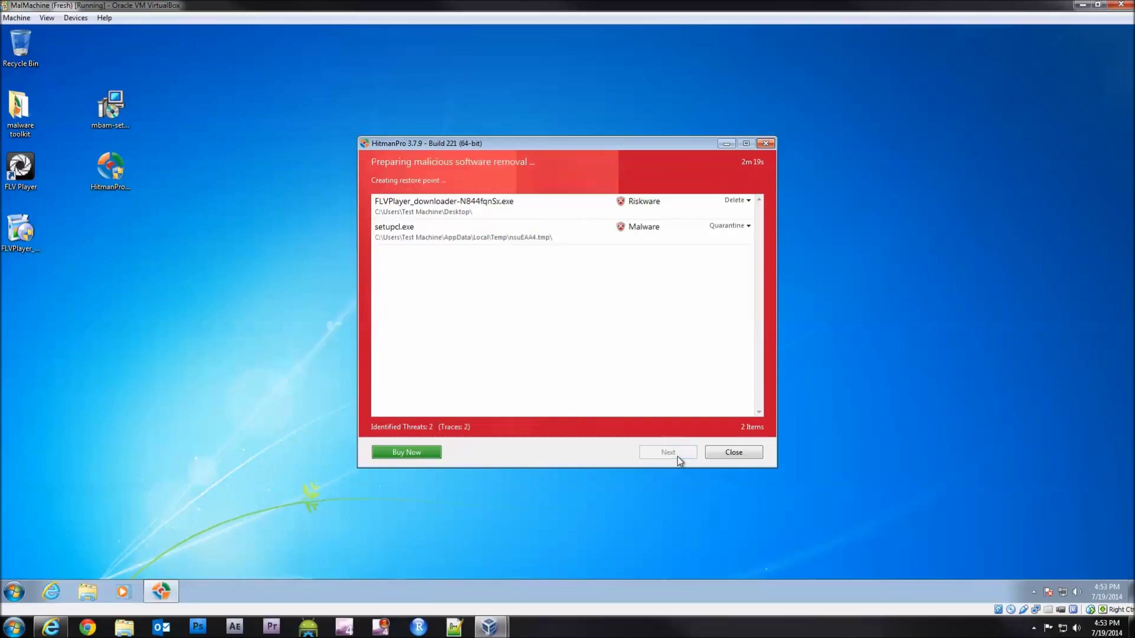
{"action": "left_click_drag", "start_coordinate": [280, 111], "coordinate": [356, 108]}
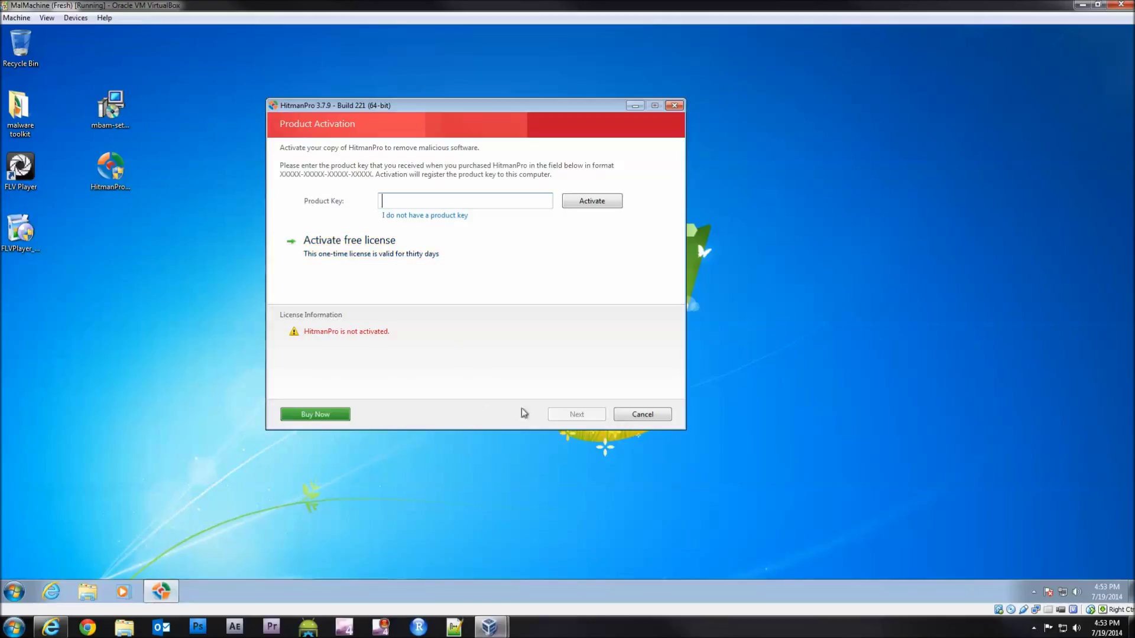
{"action": "left_click", "coordinate": [630, 421]}
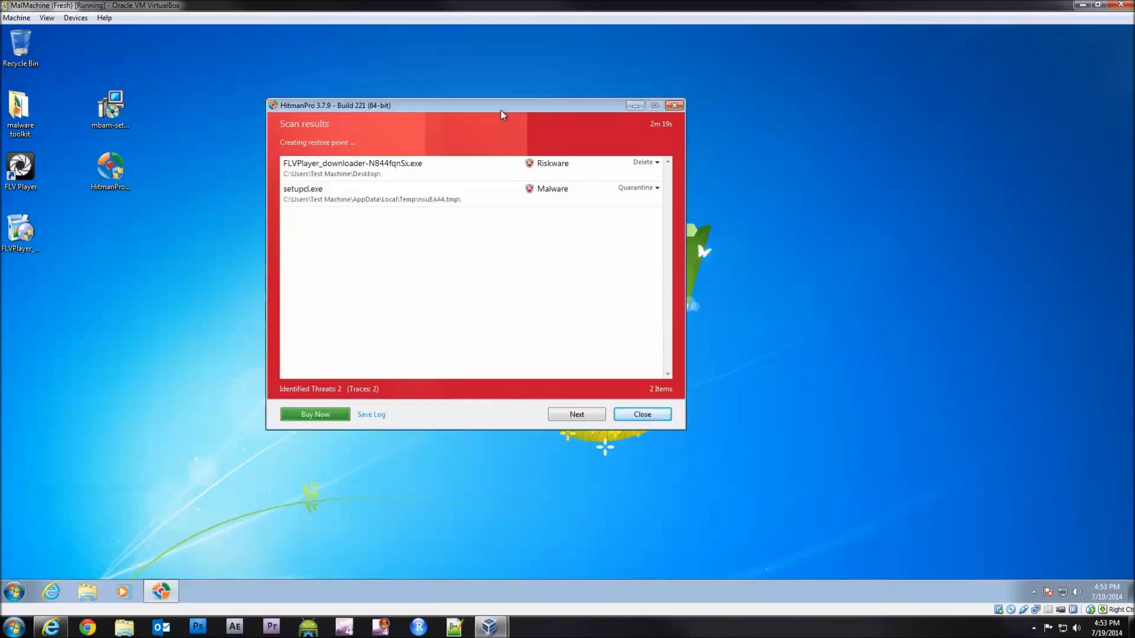
{"action": "left_click_drag", "start_coordinate": [502, 112], "coordinate": [599, 114]}
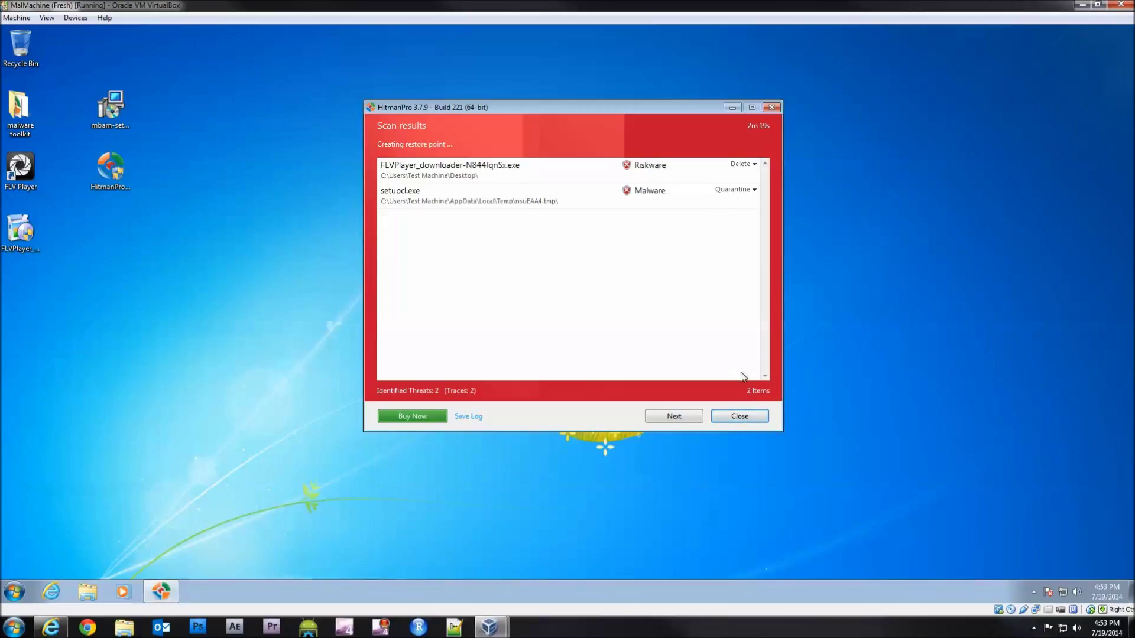
{"action": "left_click", "coordinate": [682, 418]}
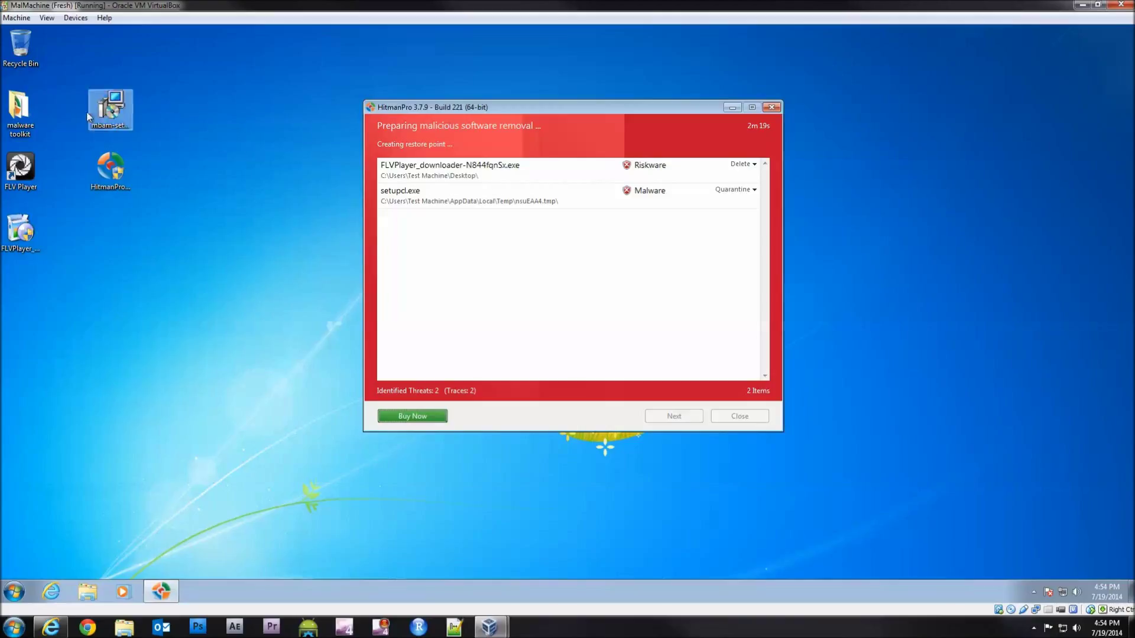
Try to close HitmanPro during the removal and minimize its window to clear the desktop
{"action": "left_click", "coordinate": [19, 243]}
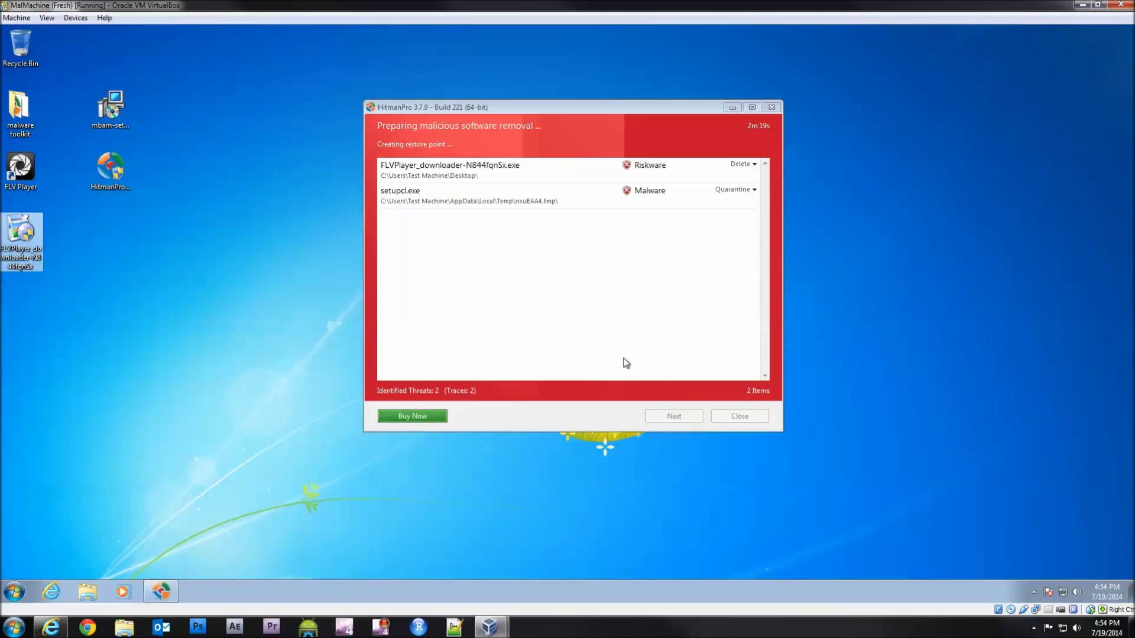
{"action": "left_click", "coordinate": [772, 109]}
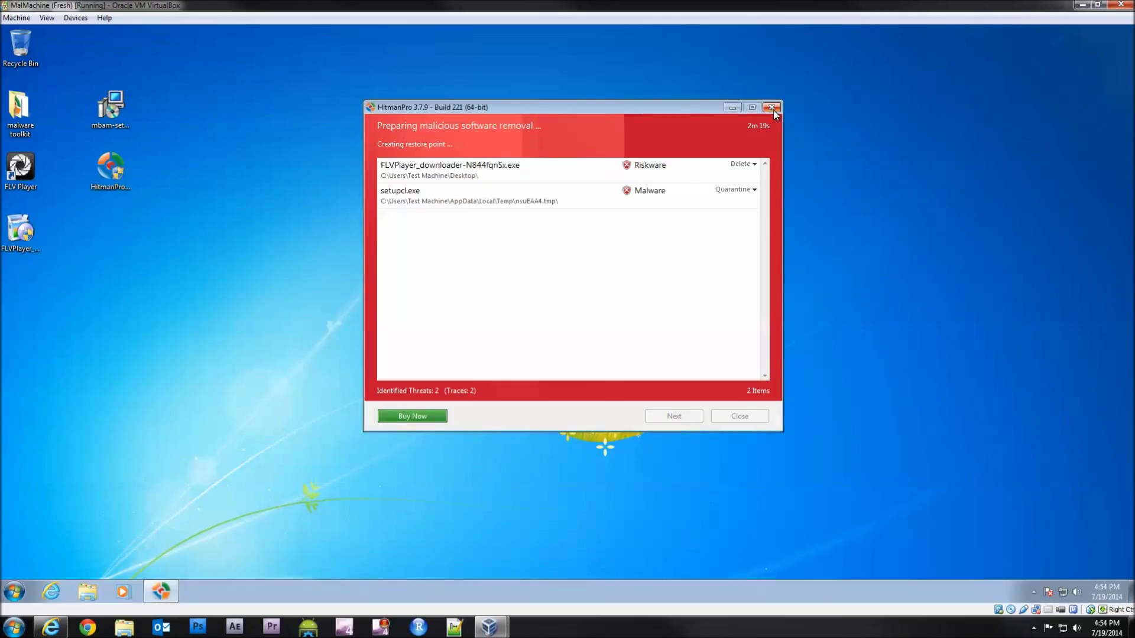
{"action": "left_click", "coordinate": [732, 108]}
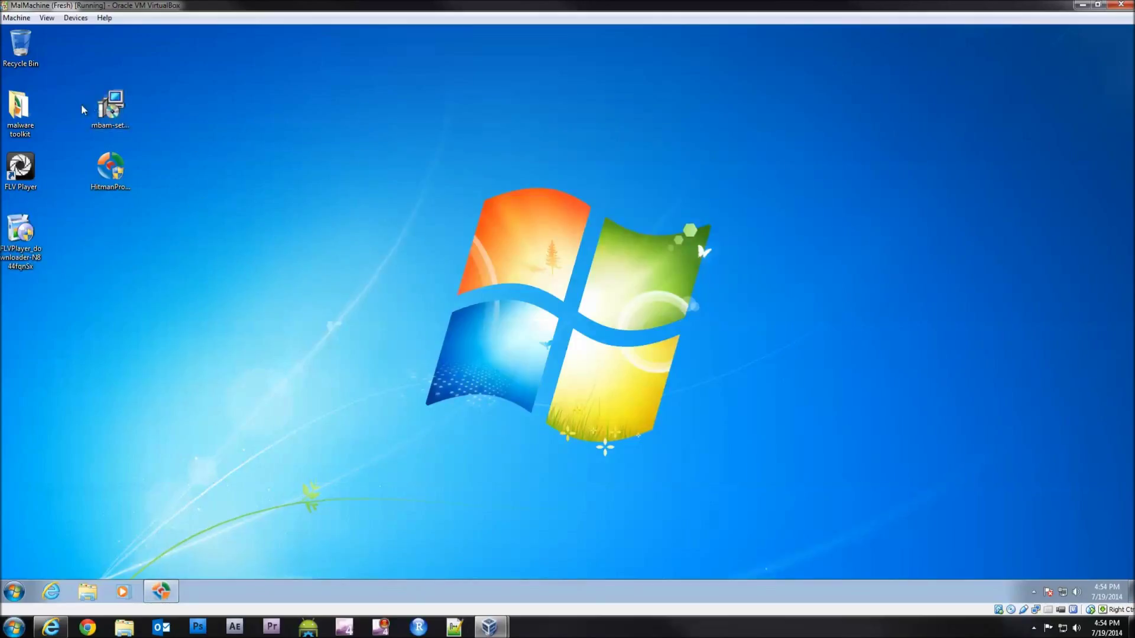
{"action": "left_click", "coordinate": [112, 108]}
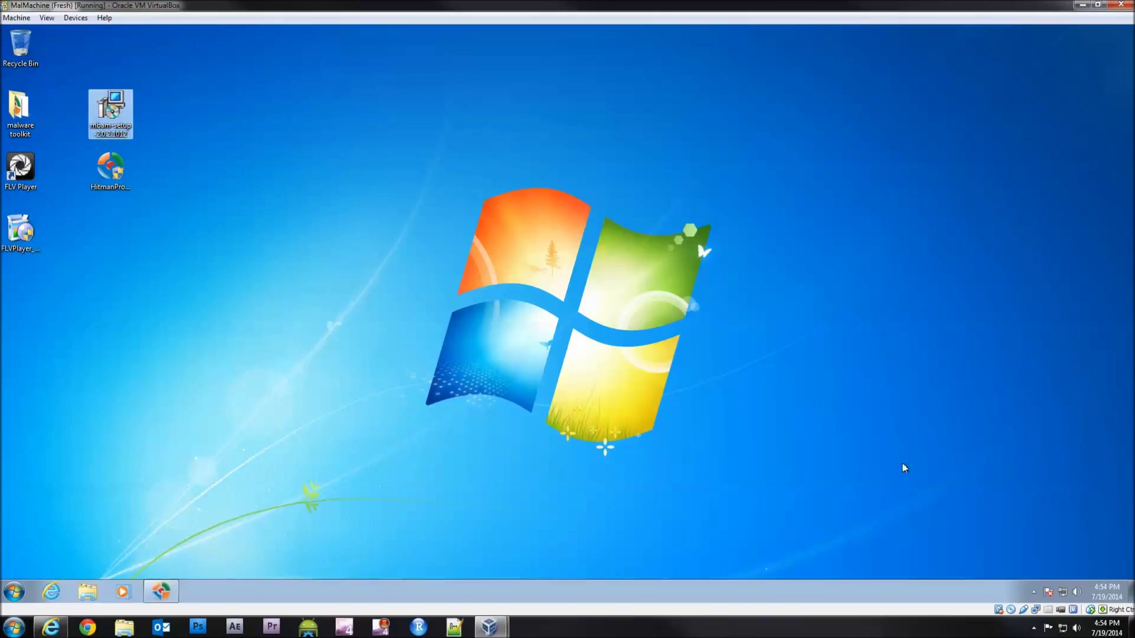
{"action": "left_click", "coordinate": [161, 591]}
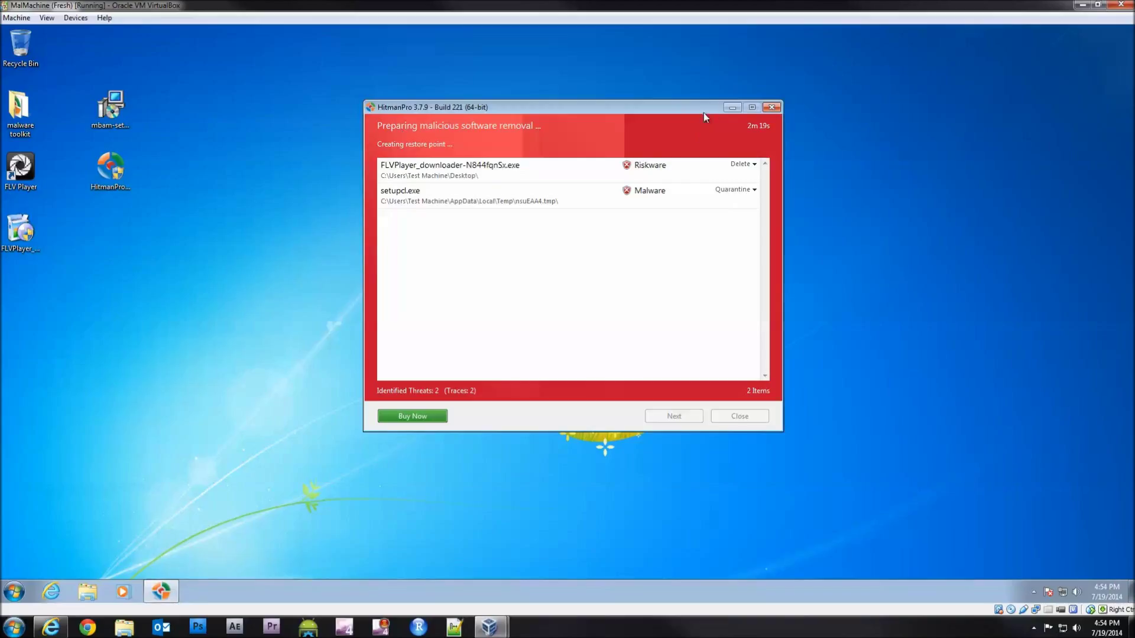
{"action": "left_click", "coordinate": [732, 107]}
Launch the mbam-setup installer from the desktop, allow it to make changes, and choose English as the setup language
{"action": "double_click", "coordinate": [101, 98]}
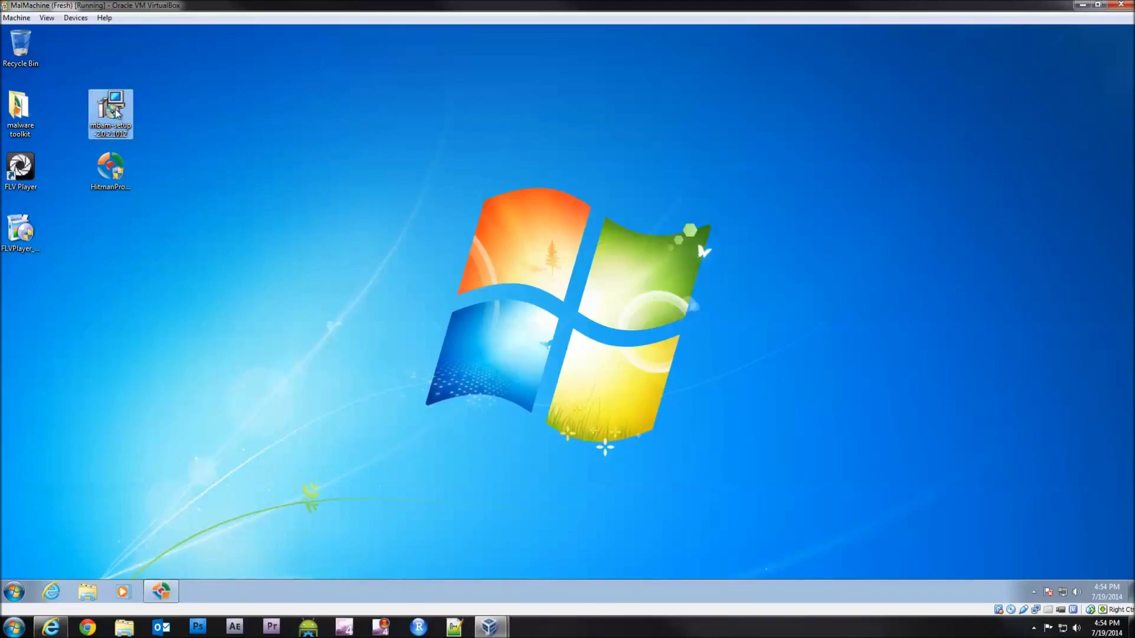
{"action": "left_click", "coordinate": [601, 319]}
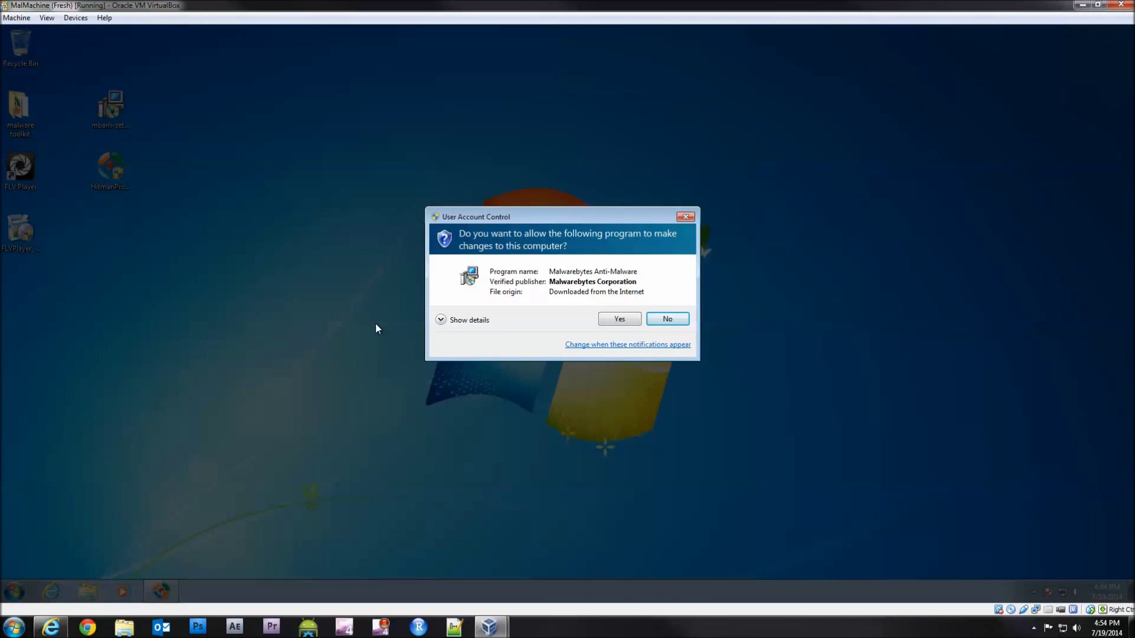
{"action": "left_click", "coordinate": [618, 319]}
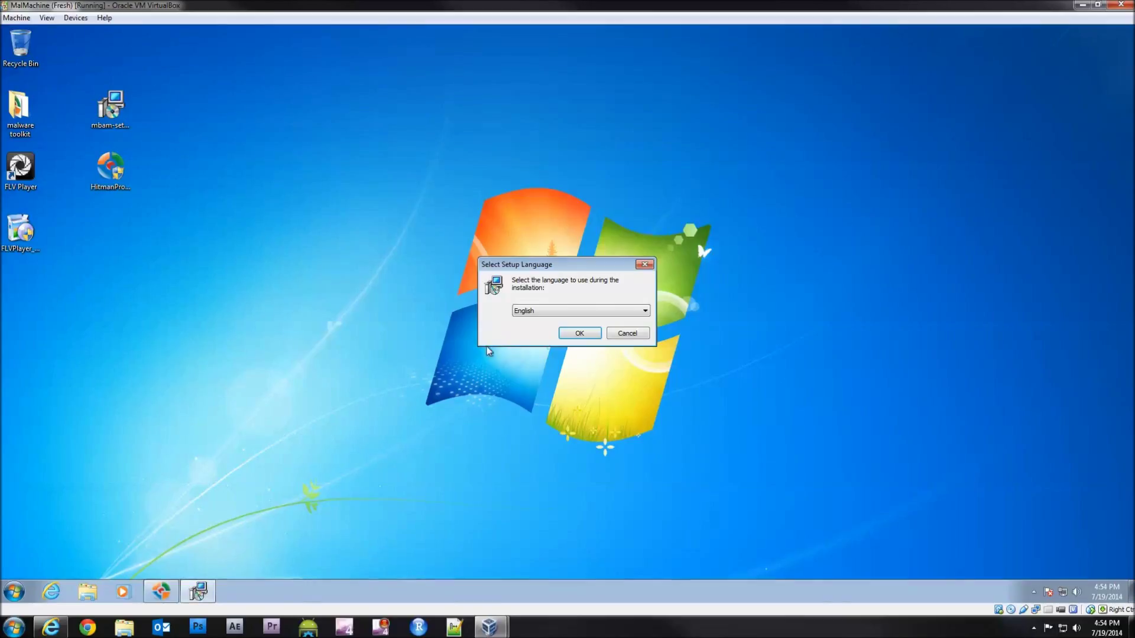
{"action": "left_click", "coordinate": [575, 332]}
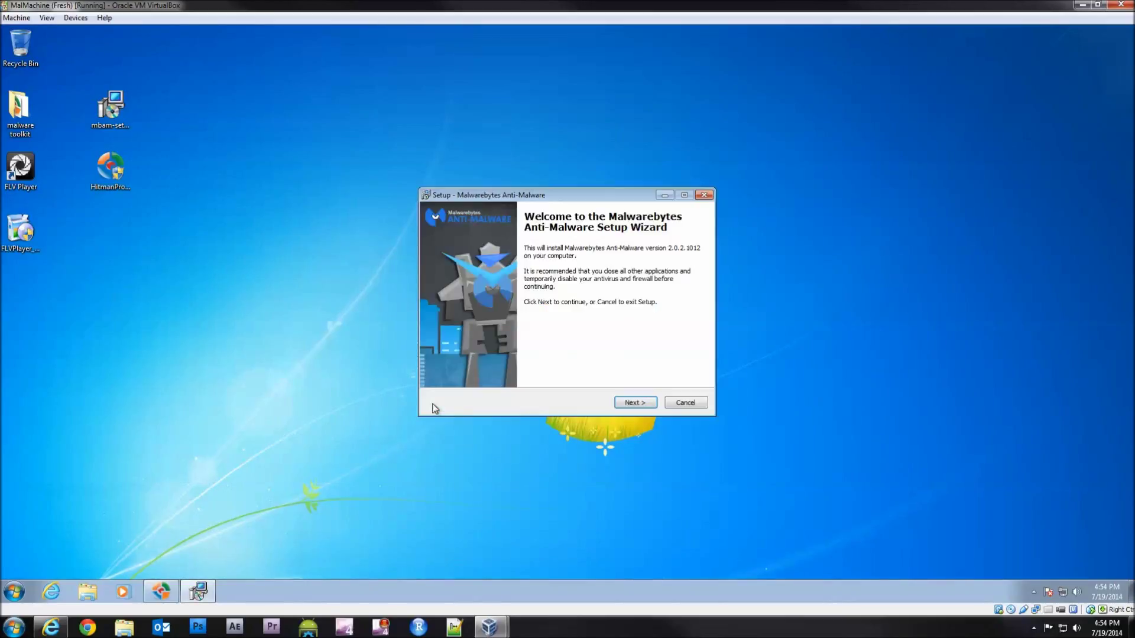
Accept the Malwarebytes Anti-Malware license agreement and install the program with the default destination folder and settings
{"action": "left_click", "coordinate": [637, 403]}
{"action": "left_click", "coordinate": [478, 368]}
{"action": "left_click", "coordinate": [635, 403]}
{"action": "left_click", "coordinate": [637, 403]}
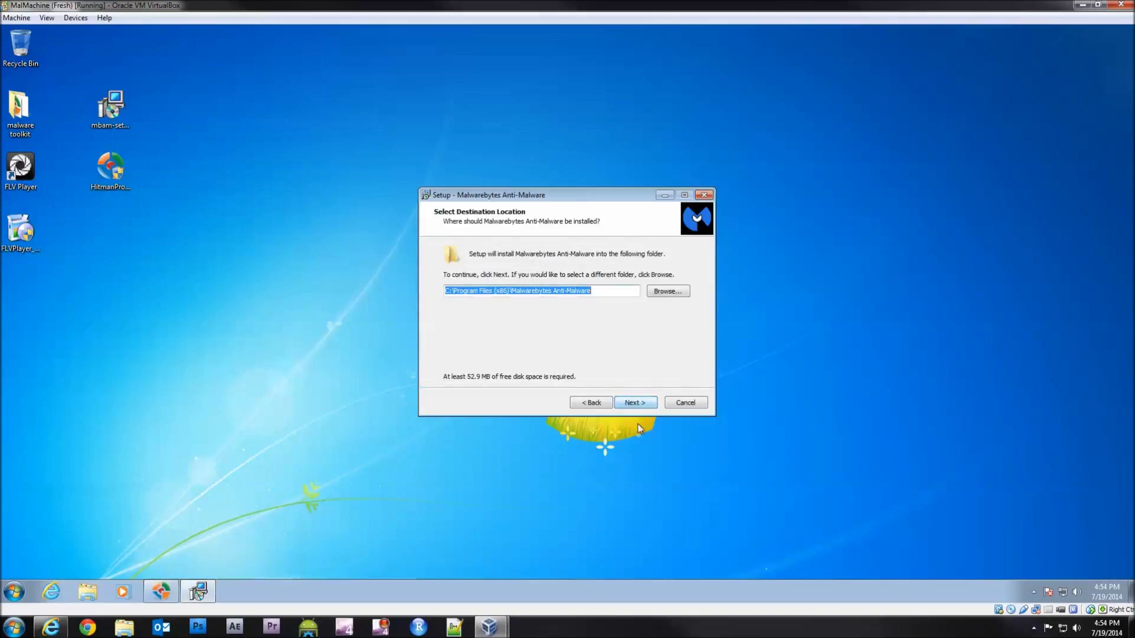
{"action": "left_click", "coordinate": [636, 407]}
{"action": "left_click", "coordinate": [635, 406]}
{"action": "left_click", "coordinate": [635, 405]}
{"action": "left_click", "coordinate": [634, 404]}
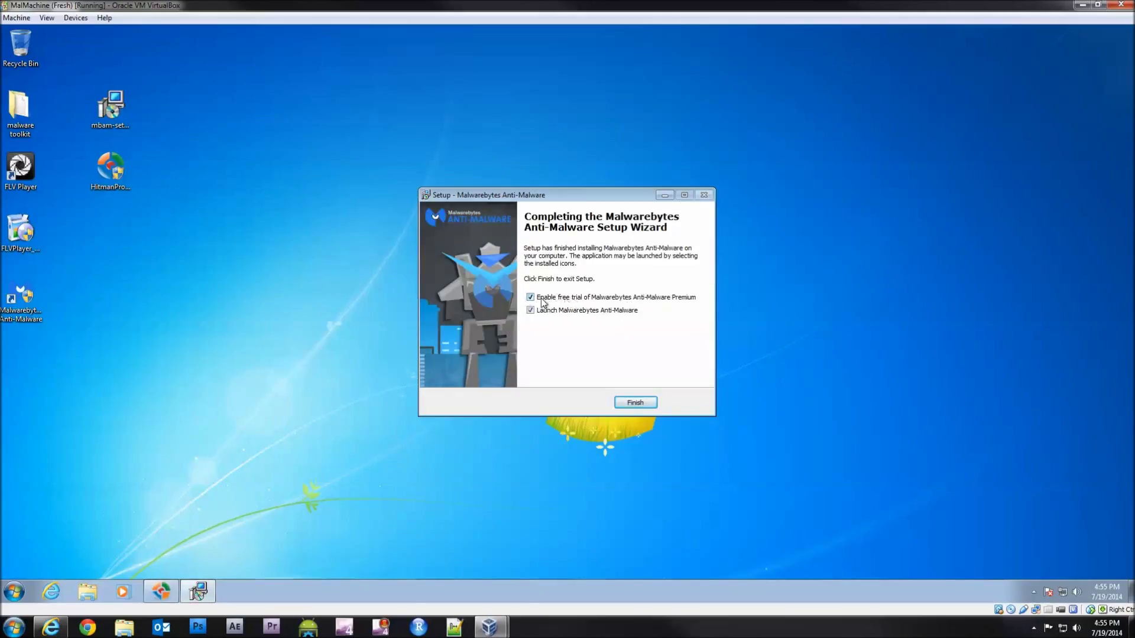
Finish the setup without enabling the Premium free trial and start Malwarebytes Anti-Malware with permission to make changes
{"action": "left_click", "coordinate": [618, 300]}
{"action": "left_click", "coordinate": [632, 402]}
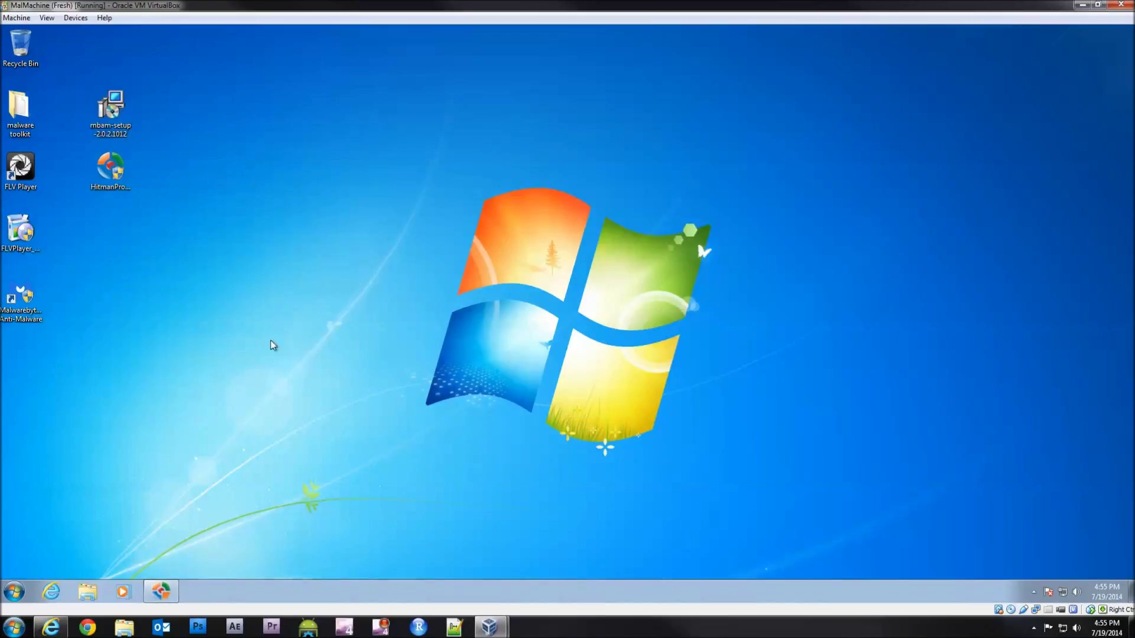
{"action": "double_click", "coordinate": [21, 292]}
{"action": "left_click", "coordinate": [603, 330]}
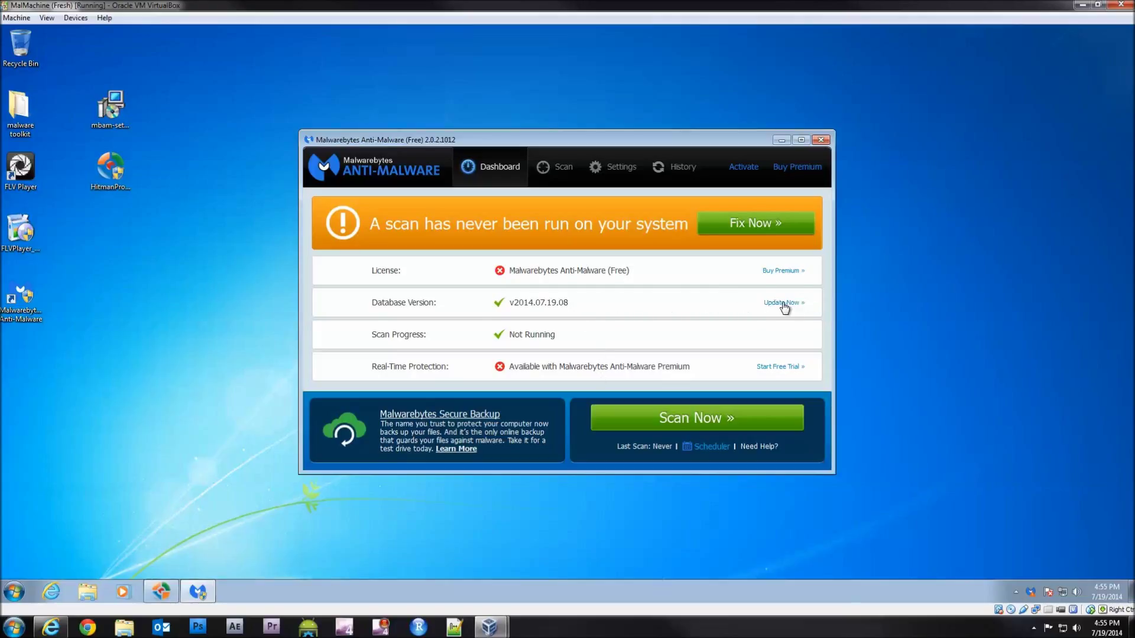
Select Custom Scan as the scan type in Malwarebytes and open its configuration
{"action": "left_click", "coordinate": [559, 167]}
{"action": "left_click", "coordinate": [329, 344]}
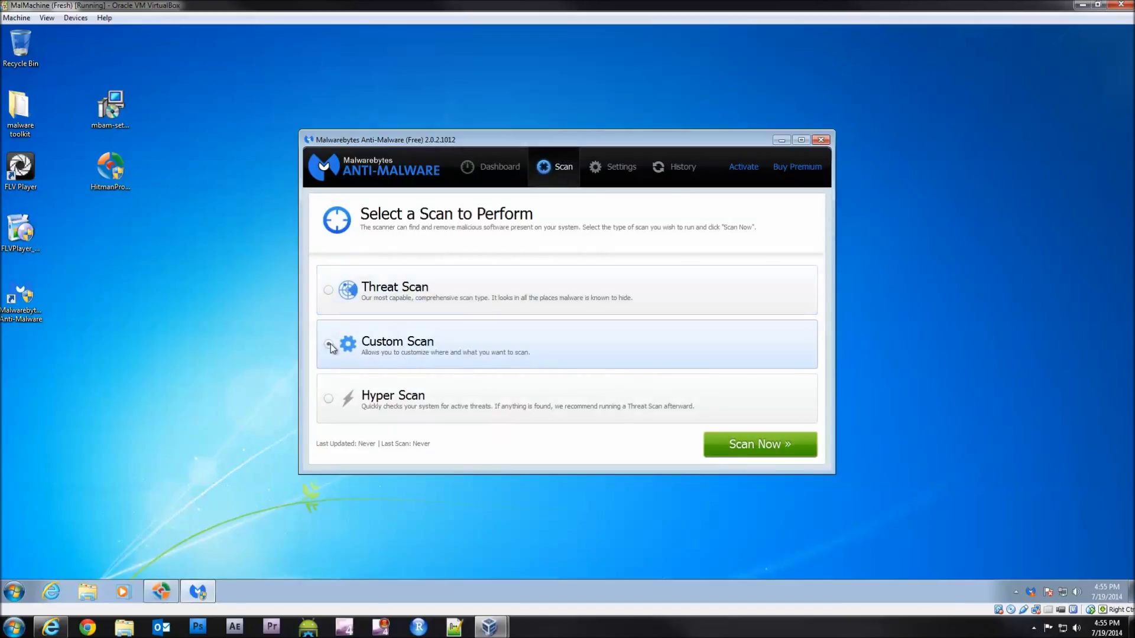
{"action": "left_click", "coordinate": [738, 445]}
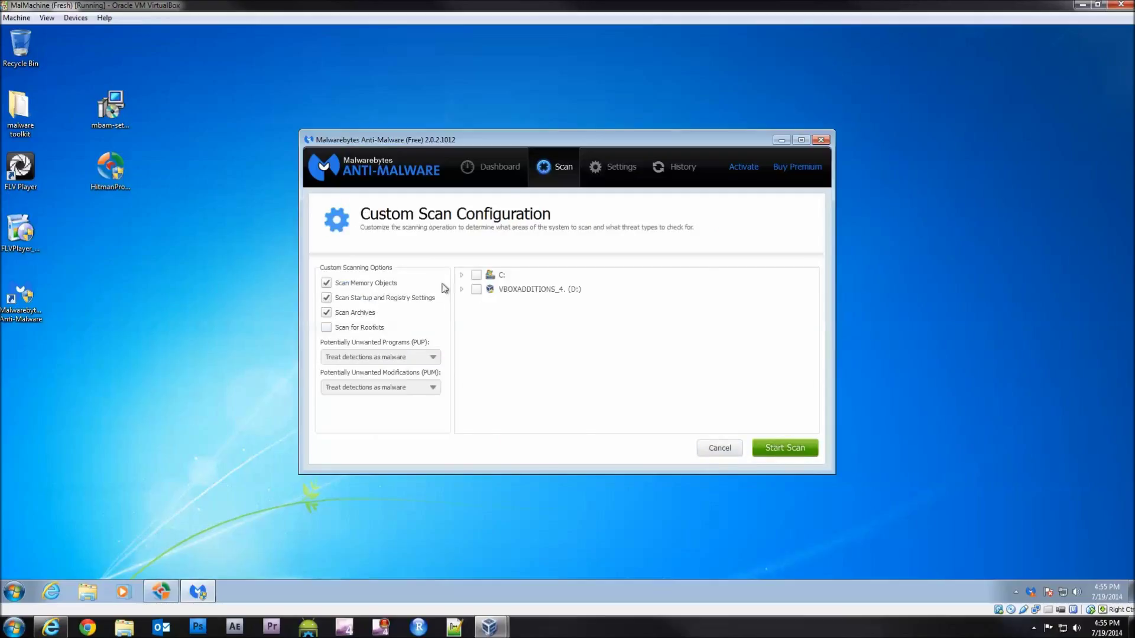
Include the AppData and Desktop folders under C:\Users\Test Machine in the custom scan
{"action": "left_click", "coordinate": [462, 276]}
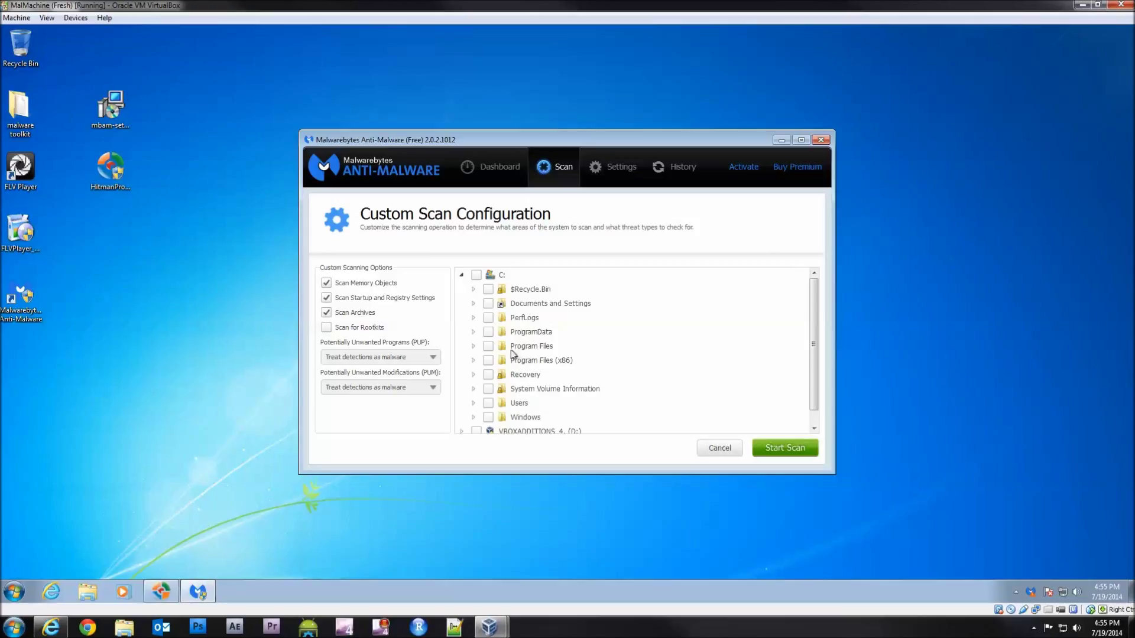
{"action": "scroll", "coordinate": [815, 325], "scroll_direction": "down", "scroll_amount": 1}
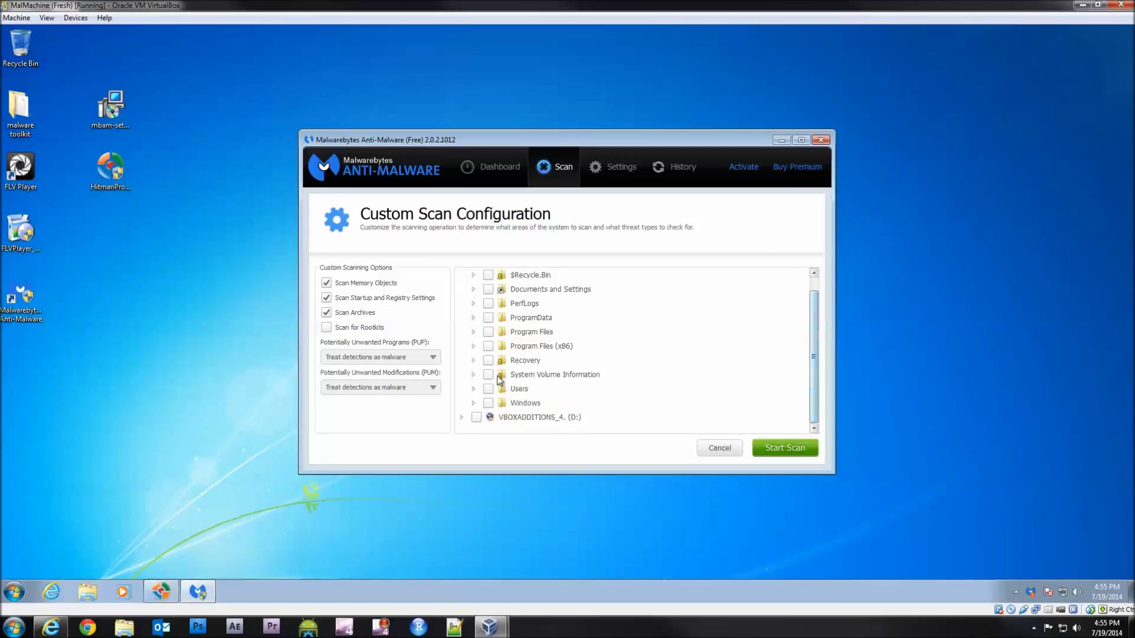
{"action": "left_click", "coordinate": [473, 389]}
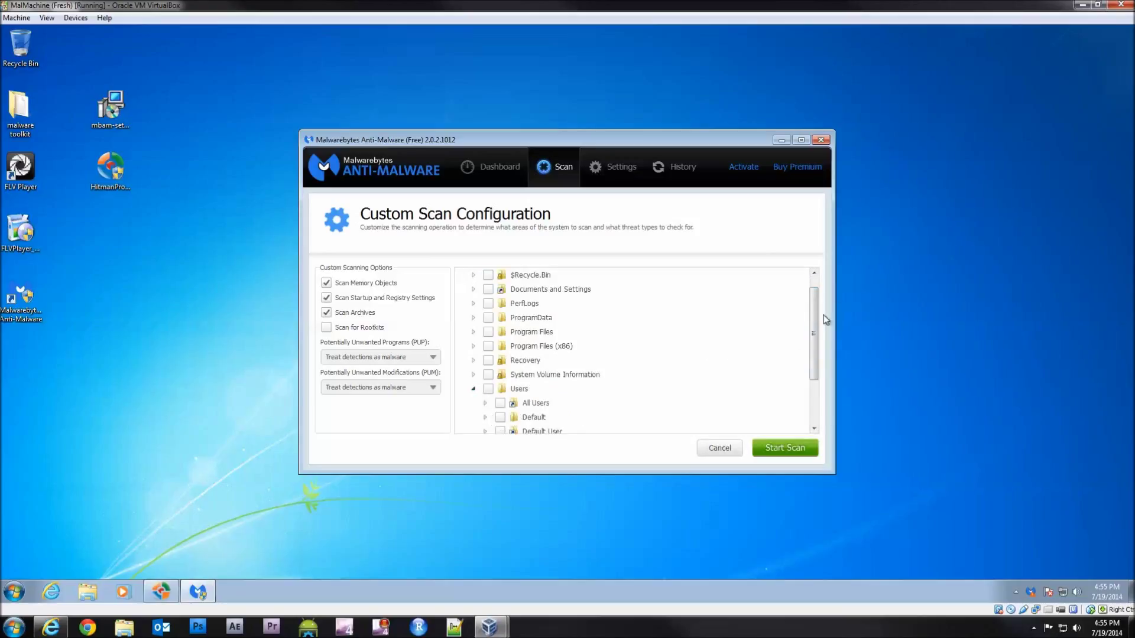
{"action": "left_click_drag", "start_coordinate": [816, 322], "coordinate": [807, 373]}
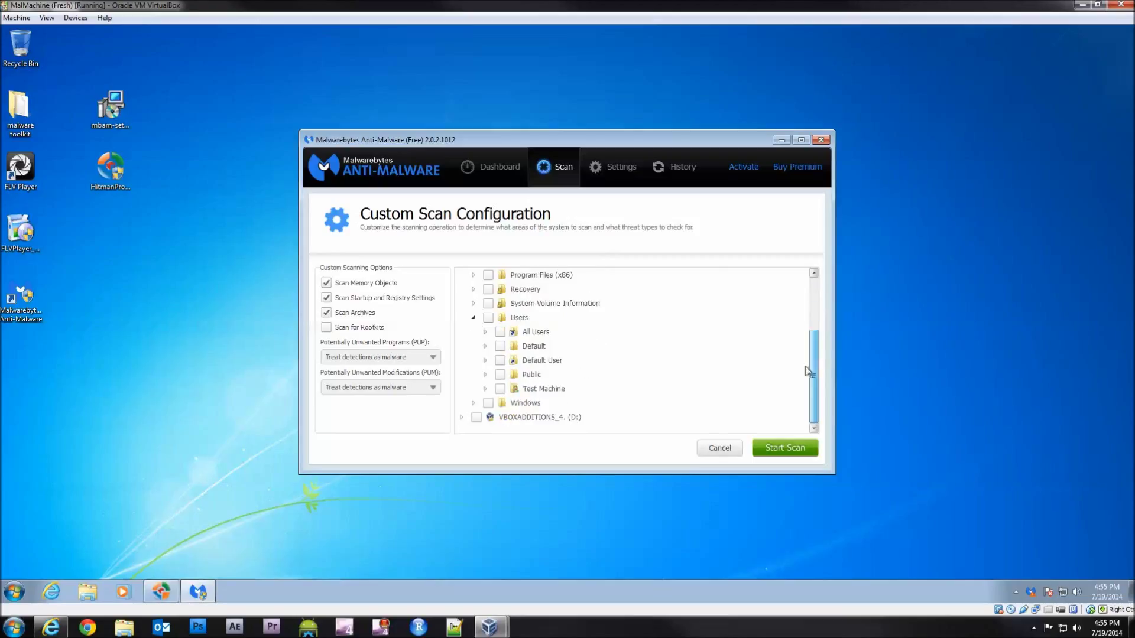
{"action": "left_click", "coordinate": [485, 389]}
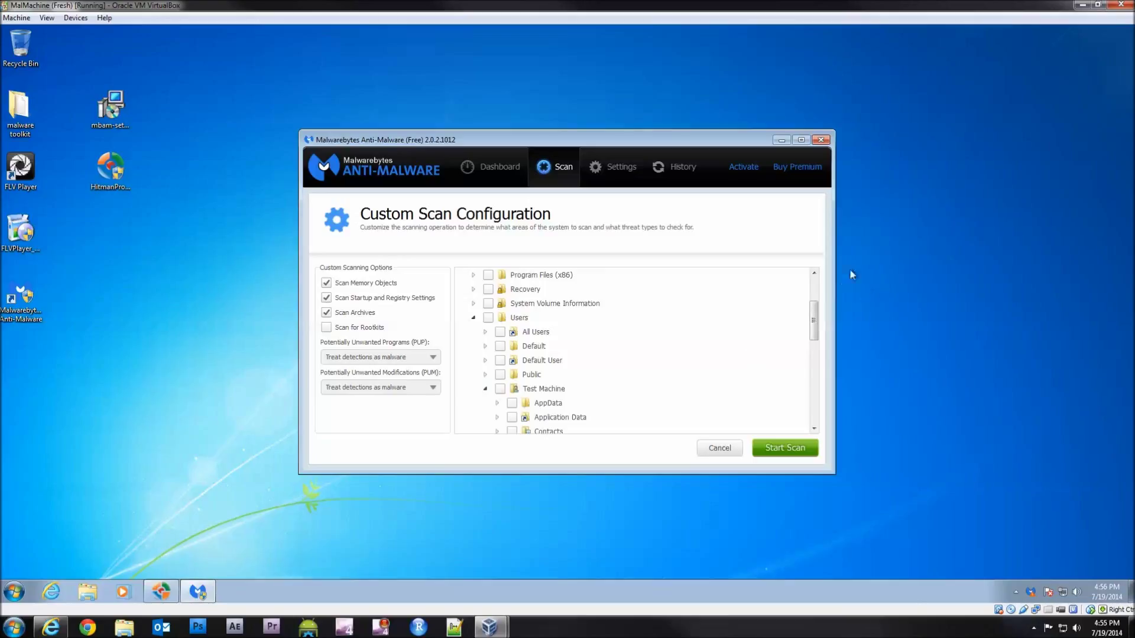
{"action": "left_click_drag", "start_coordinate": [814, 319], "coordinate": [814, 343]}
{"action": "left_click", "coordinate": [512, 318]}
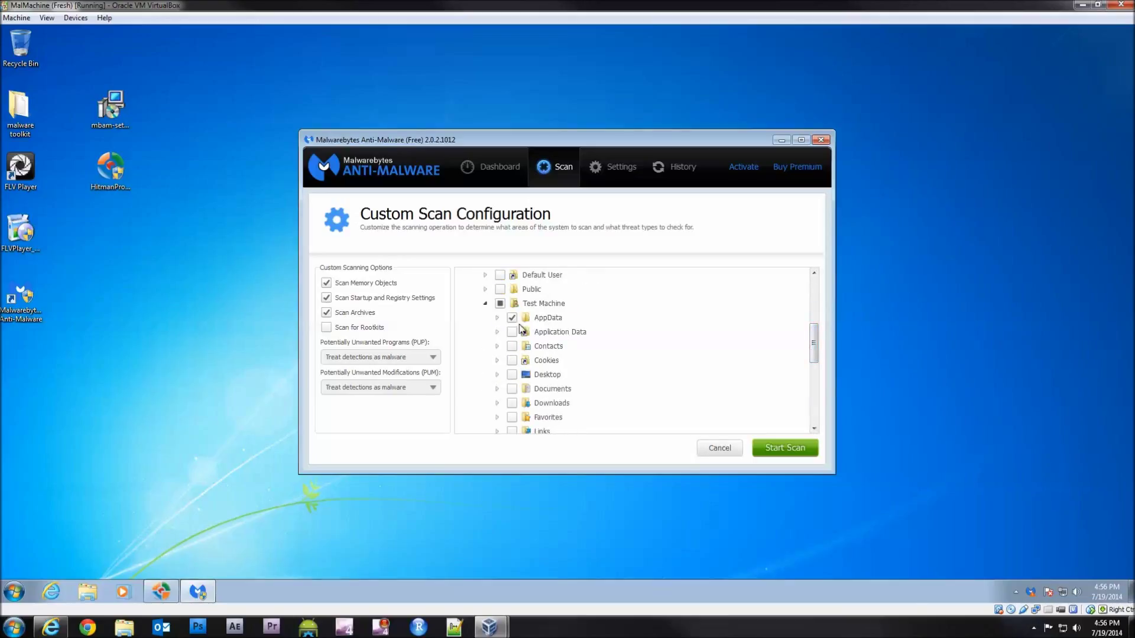
{"action": "left_click_drag", "start_coordinate": [816, 340], "coordinate": [816, 352]}
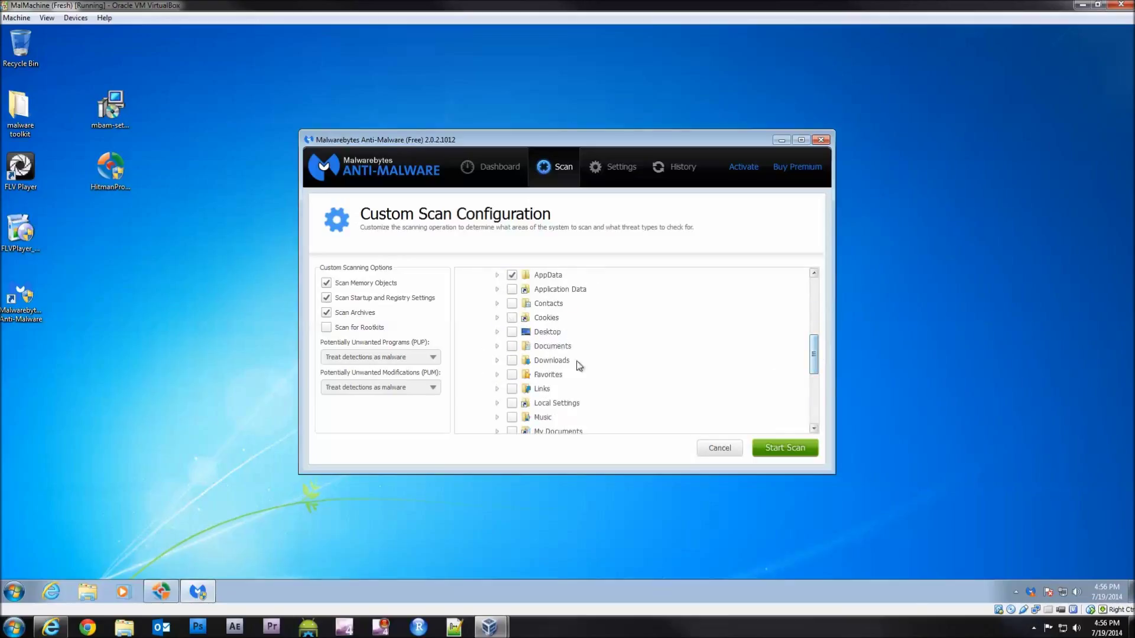
{"action": "left_click", "coordinate": [512, 332]}
Start the custom scan, skipping the database update, and review the items detected while it is running
{"action": "left_click", "coordinate": [798, 449]}
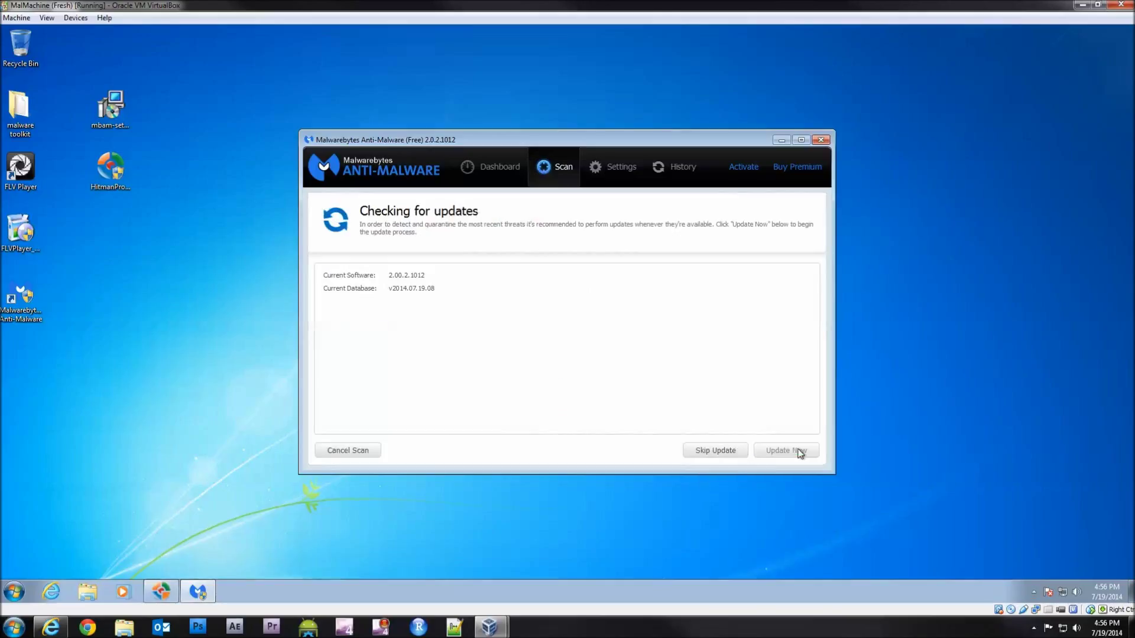
{"action": "left_click", "coordinate": [725, 451]}
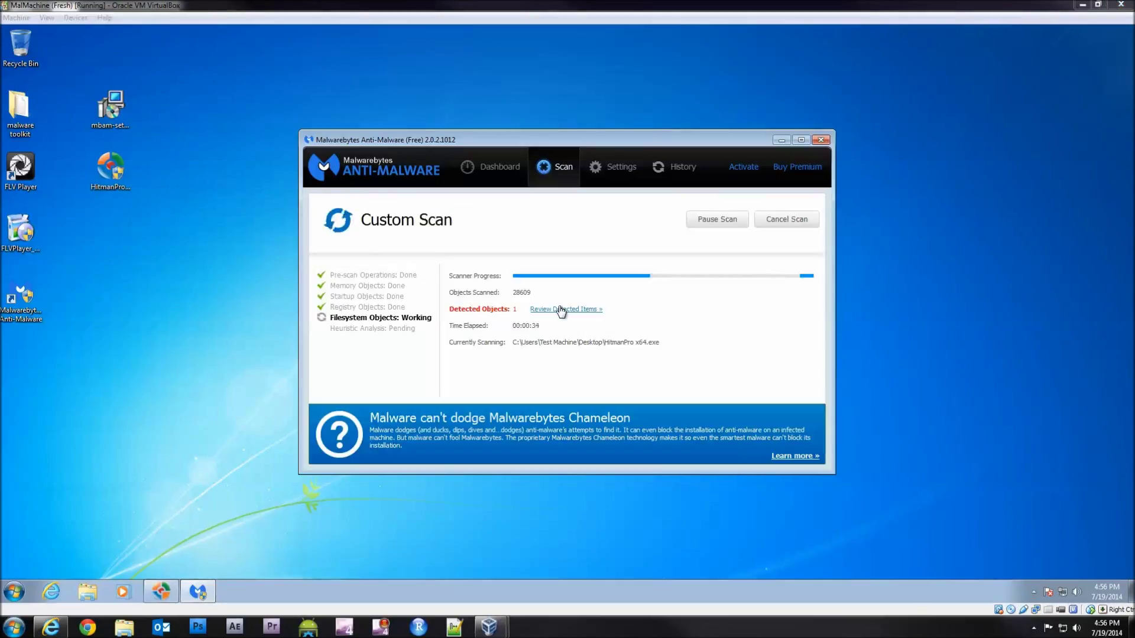
{"action": "left_click", "coordinate": [552, 309]}
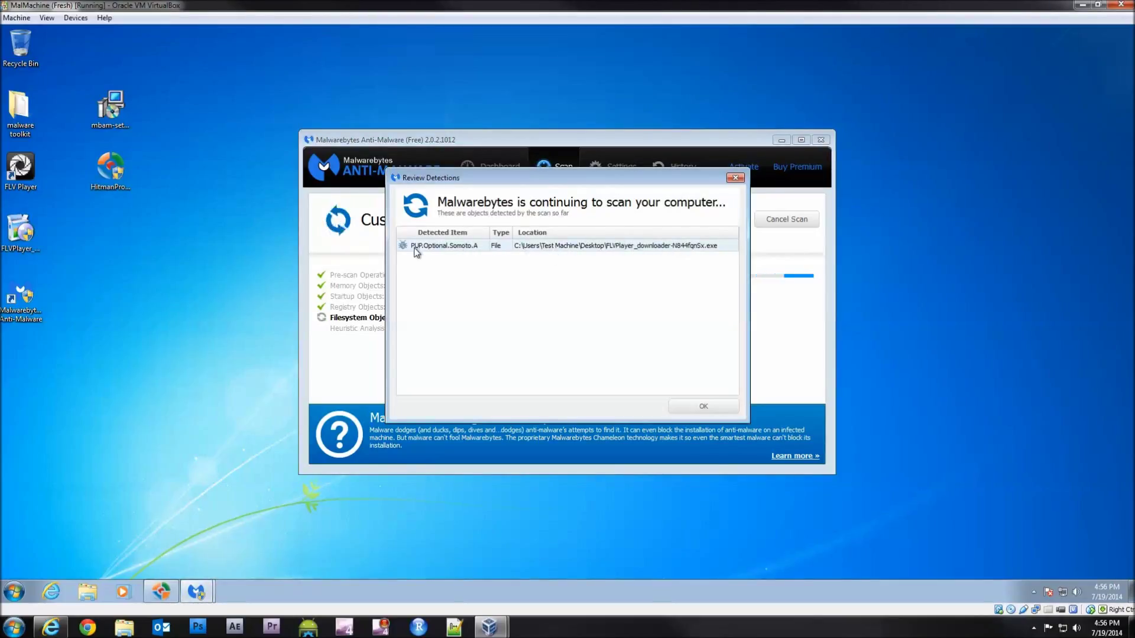
{"action": "left_click", "coordinate": [703, 406]}
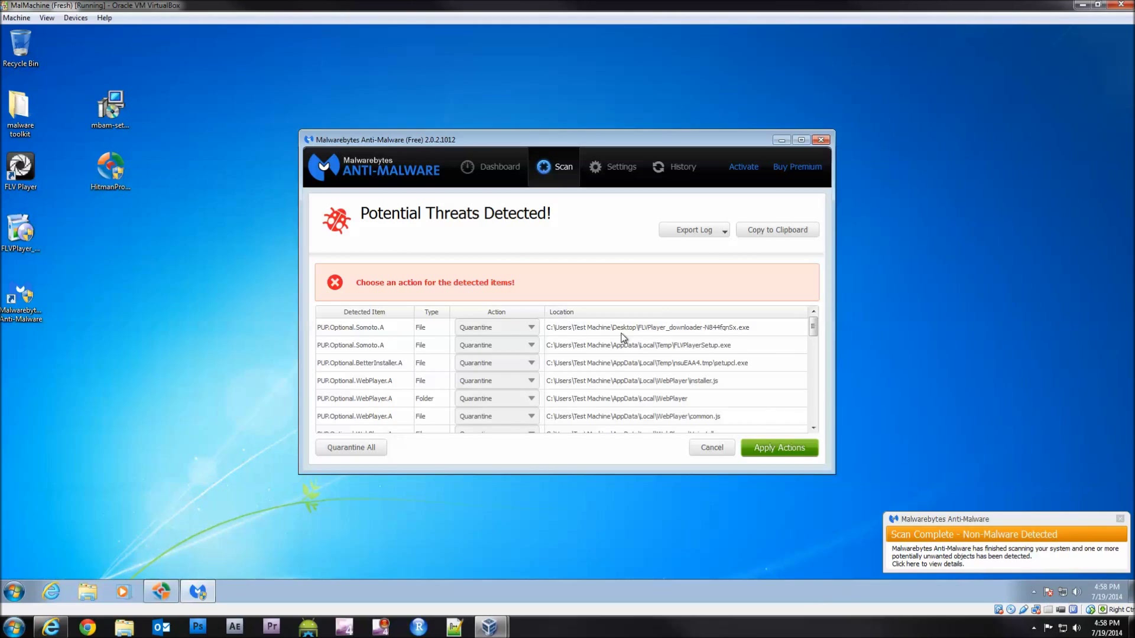
Examine the full list of detected items and their locations, keeping Quarantine as the action for the last web_player file
{"action": "mouse_move", "coordinate": [820, 331]}
{"action": "left_mouse_down"}
{"action": "mouse_move", "coordinate": [819, 433]}
{"action": "mouse_move", "coordinate": [819, 320]}
{"action": "left_mouse_up"}
{"action": "left_click_drag", "start_coordinate": [813, 326], "coordinate": [813, 343]}
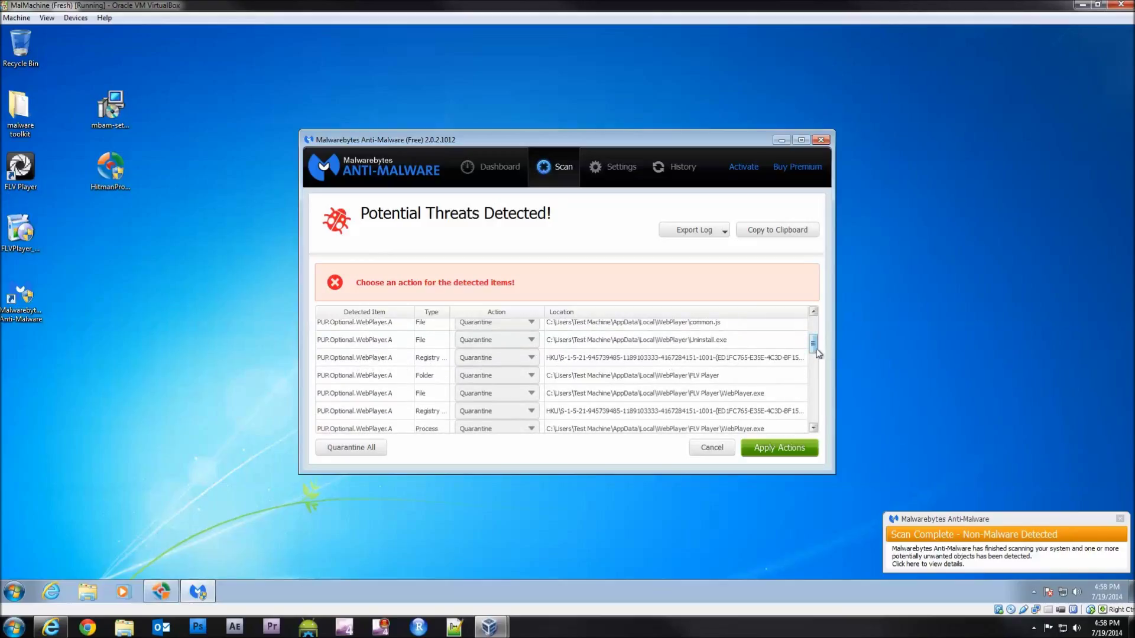
{"action": "left_click_drag", "start_coordinate": [814, 345], "coordinate": [814, 353]}
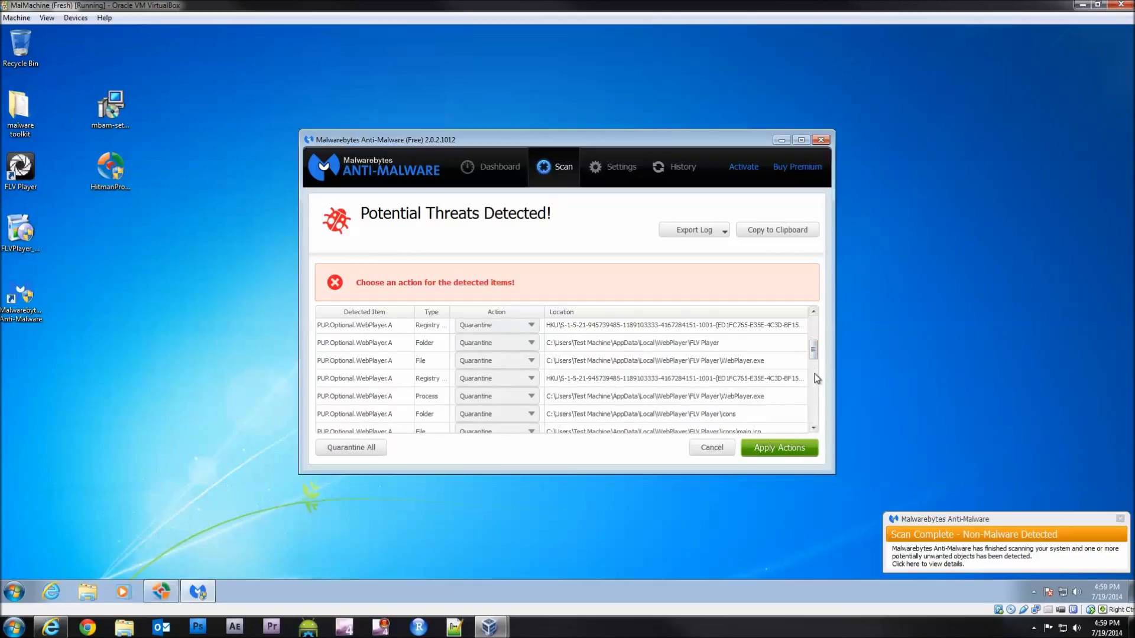
{"action": "left_click_drag", "start_coordinate": [813, 350], "coordinate": [814, 411]}
{"action": "left_click", "coordinate": [526, 425]}
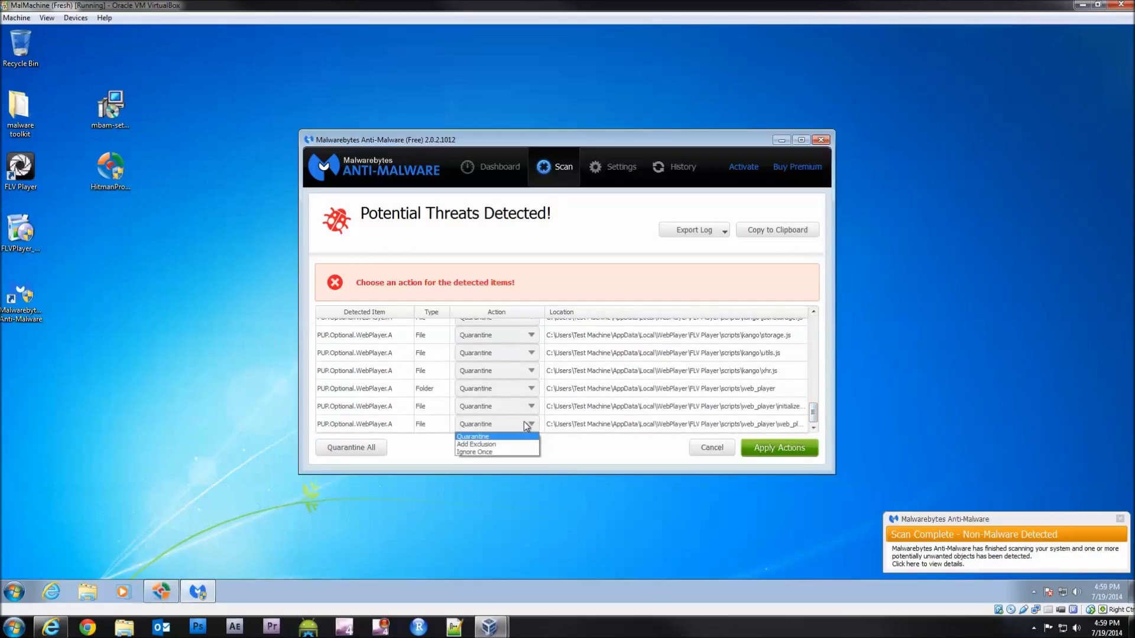
{"action": "left_click", "coordinate": [467, 436]}
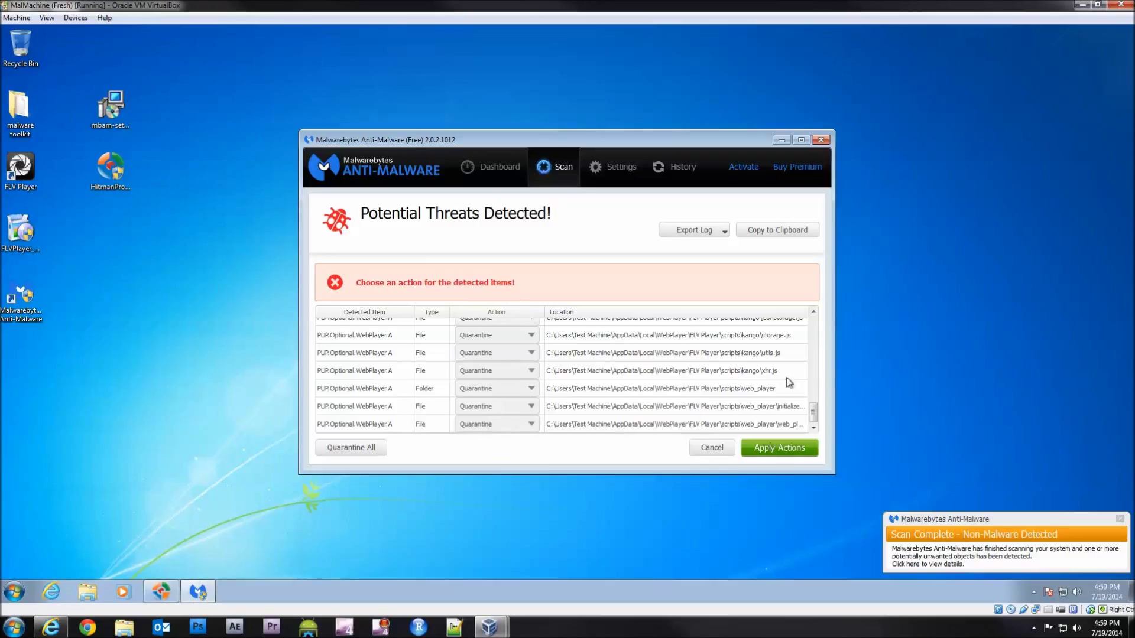
{"action": "left_click_drag", "start_coordinate": [814, 414], "coordinate": [818, 328]}
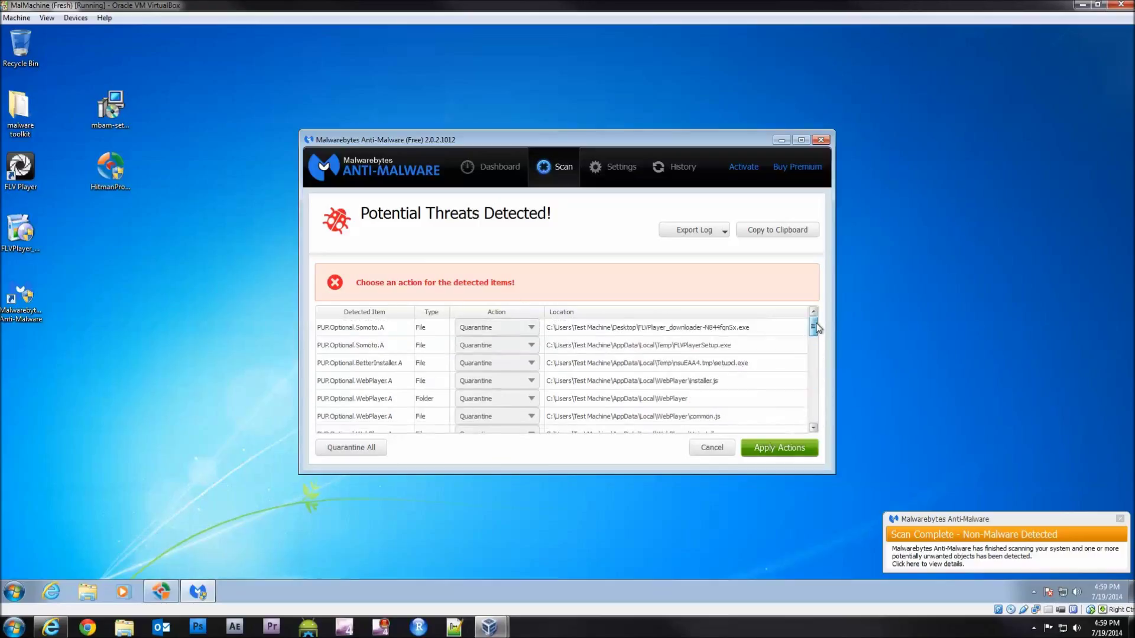
{"action": "left_click_drag", "start_coordinate": [817, 330], "coordinate": [822, 428]}
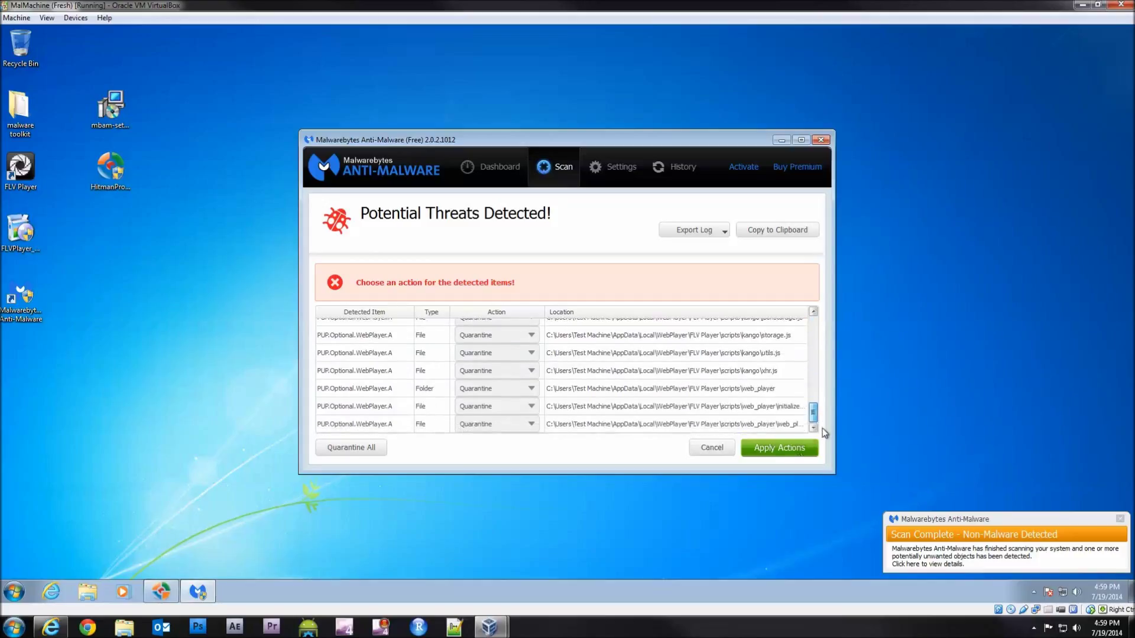
Quarantine all the detected items and restart the virtual machine to complete their removal
{"action": "left_click", "coordinate": [795, 453]}
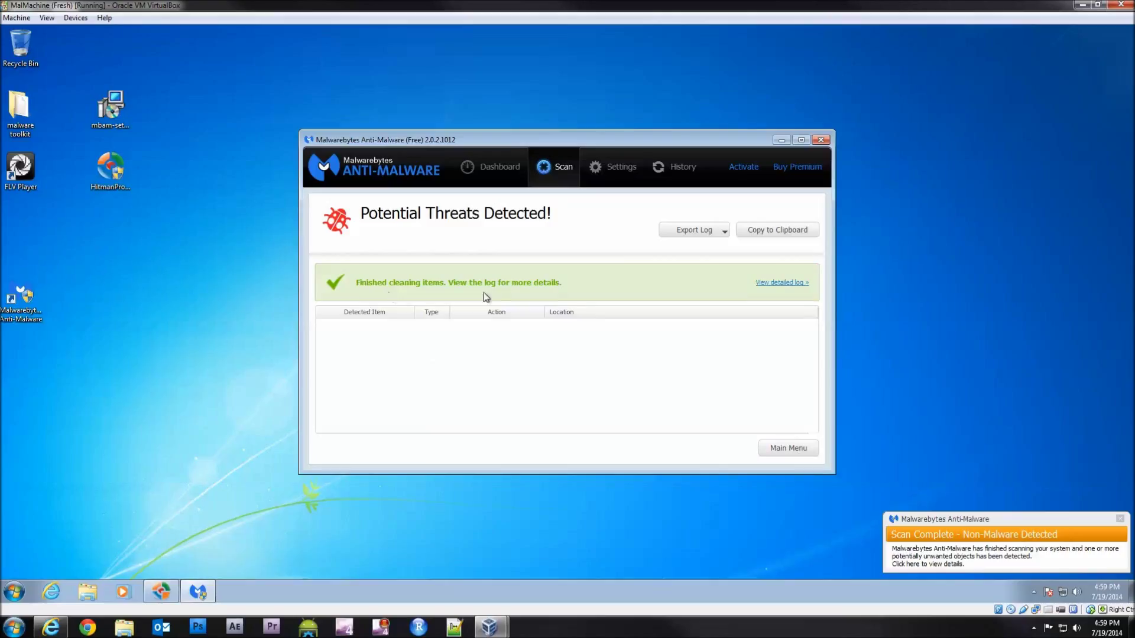
{"action": "left_click", "coordinate": [792, 453]}
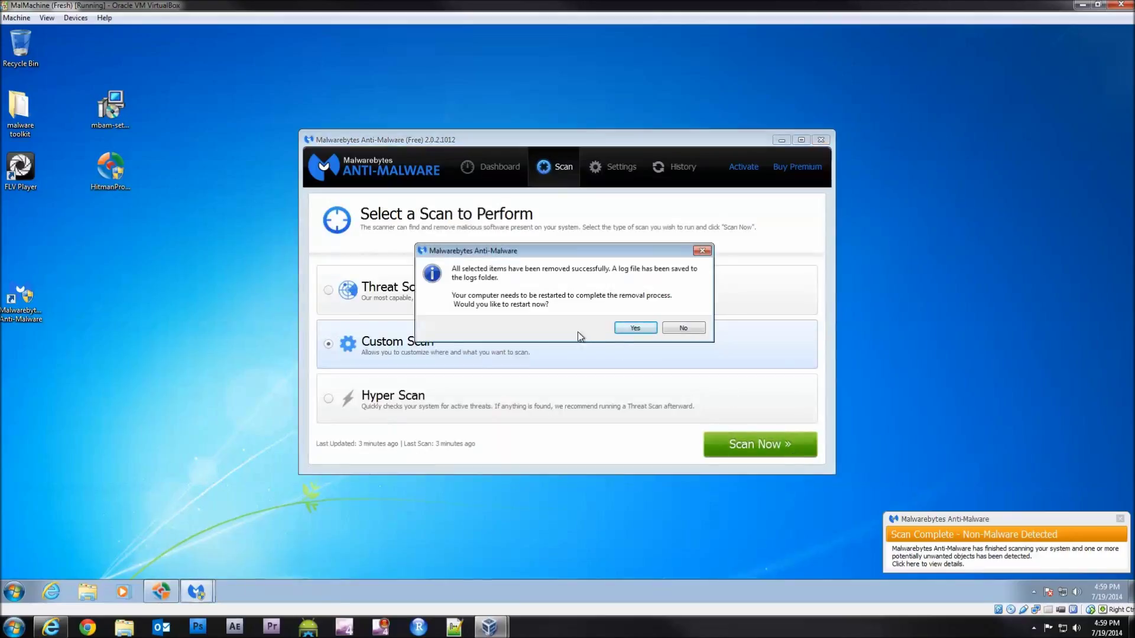
{"action": "left_click", "coordinate": [632, 330]}
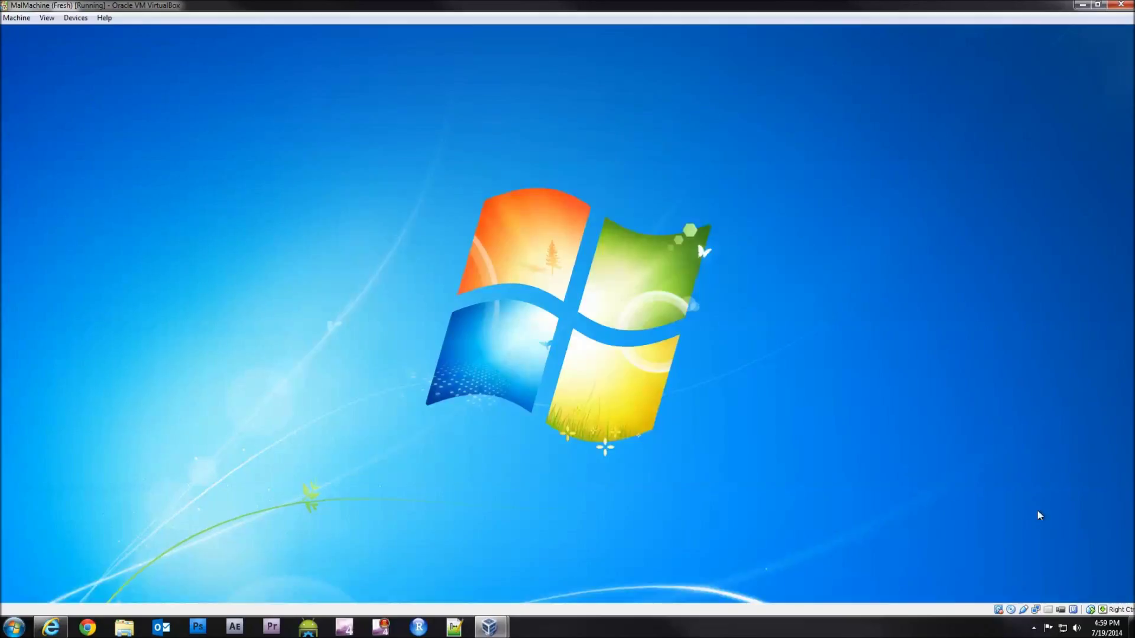